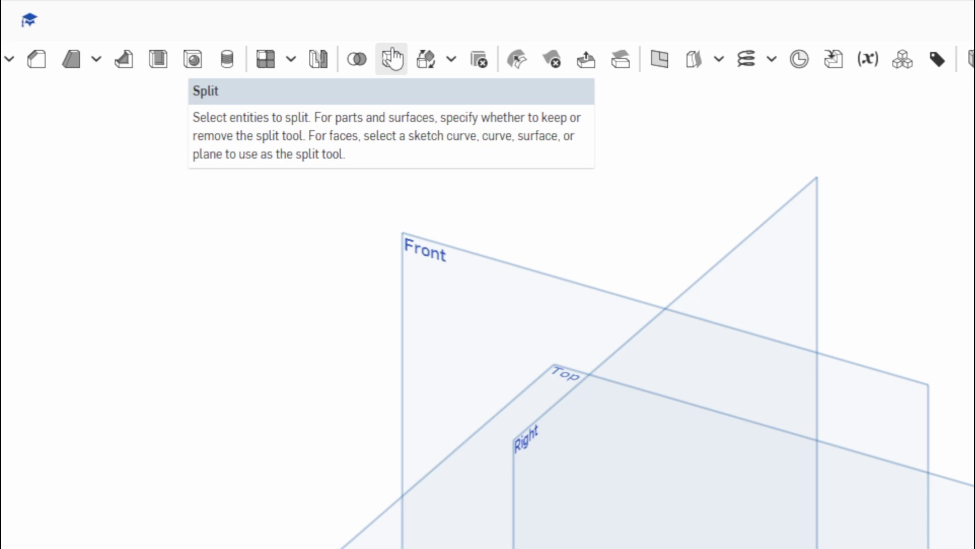
- Examine the Part and Face options of the Split feature, and close it without creating a split
left_click(392, 59)
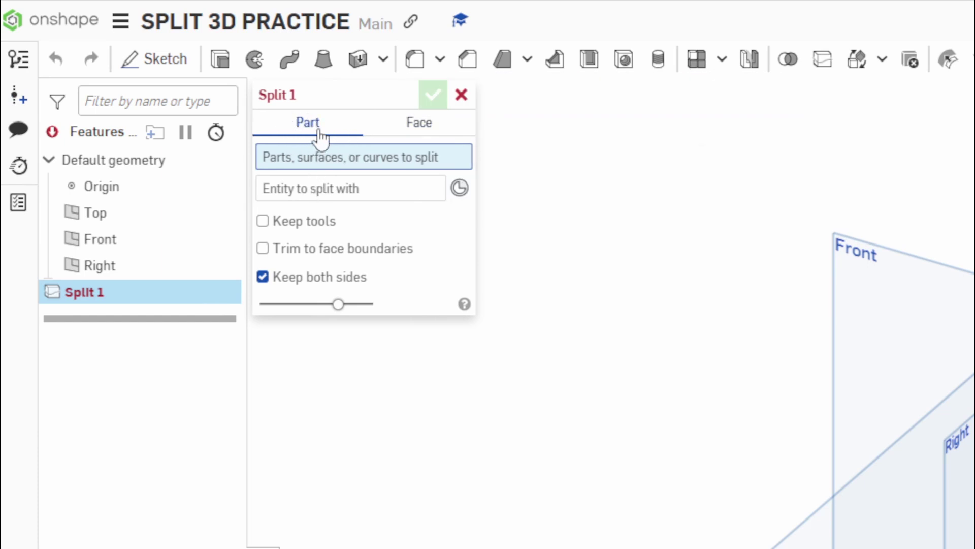
left_click(435, 126)
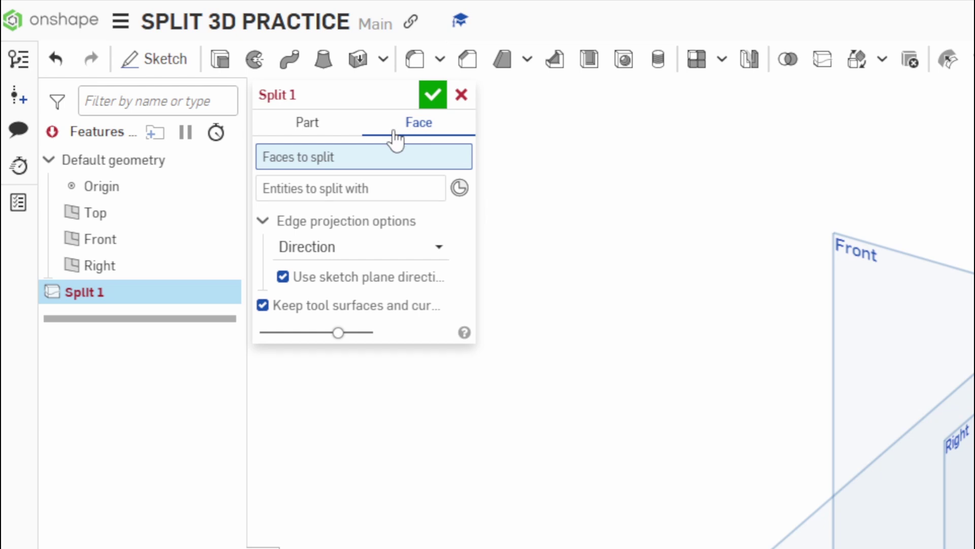
left_click(341, 123)
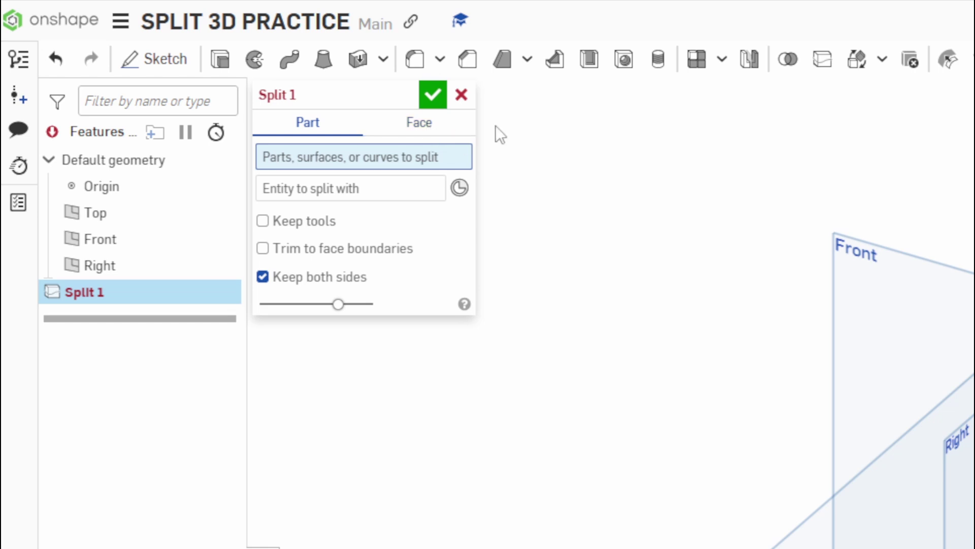
left_click(460, 96)
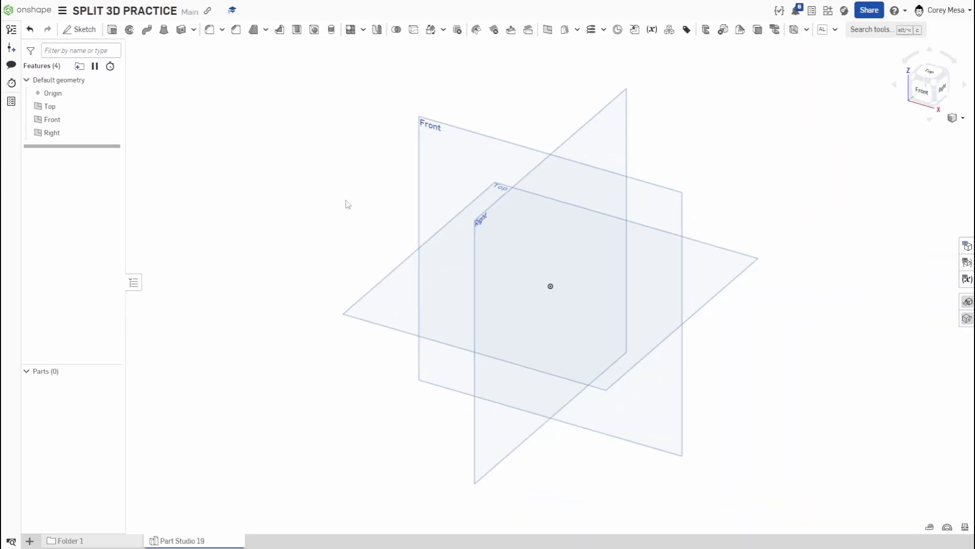
- Start a sketch on the Top plane, viewed normal to it, and hide the default planes
left_click(449, 298)
key("shift+s")
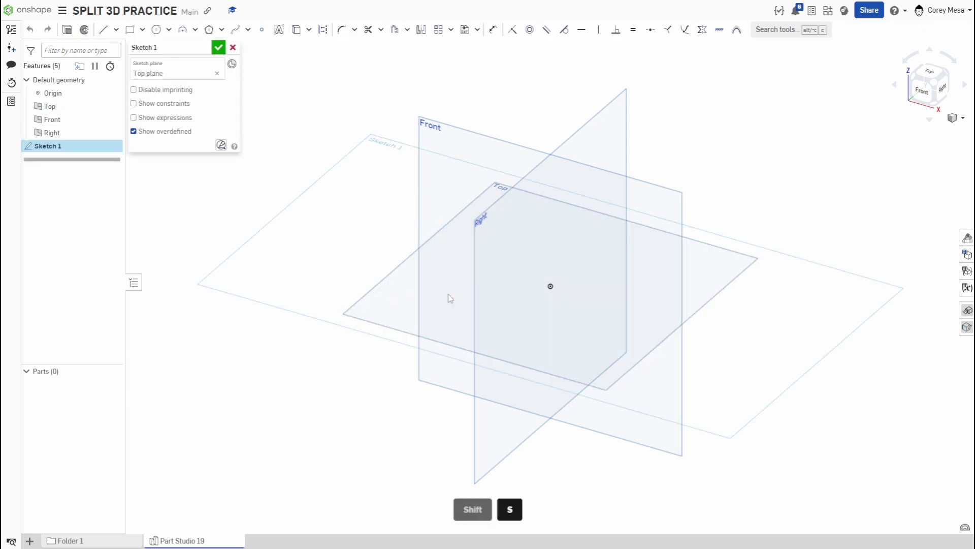
key("n")
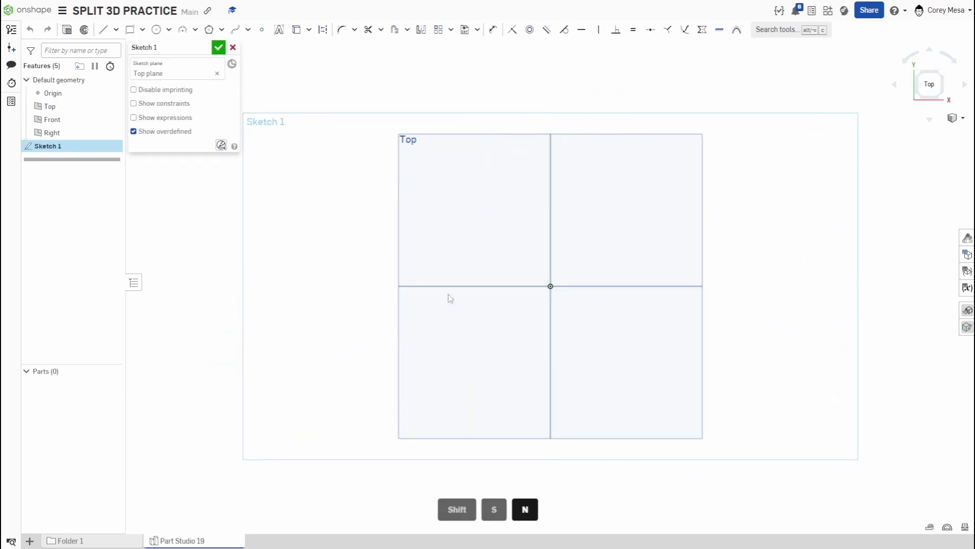
key("p")
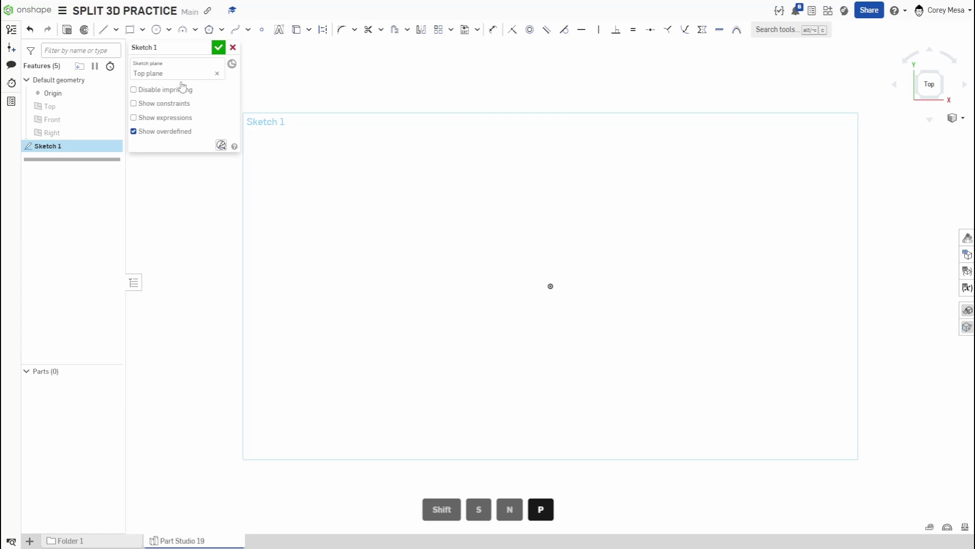
- Sketch a 10 by 10 in square below and left of the origin, with a corner on it, and place the width dimension beneath the square
left_click(130, 32)
left_click(550, 286)
left_click(451, 377)
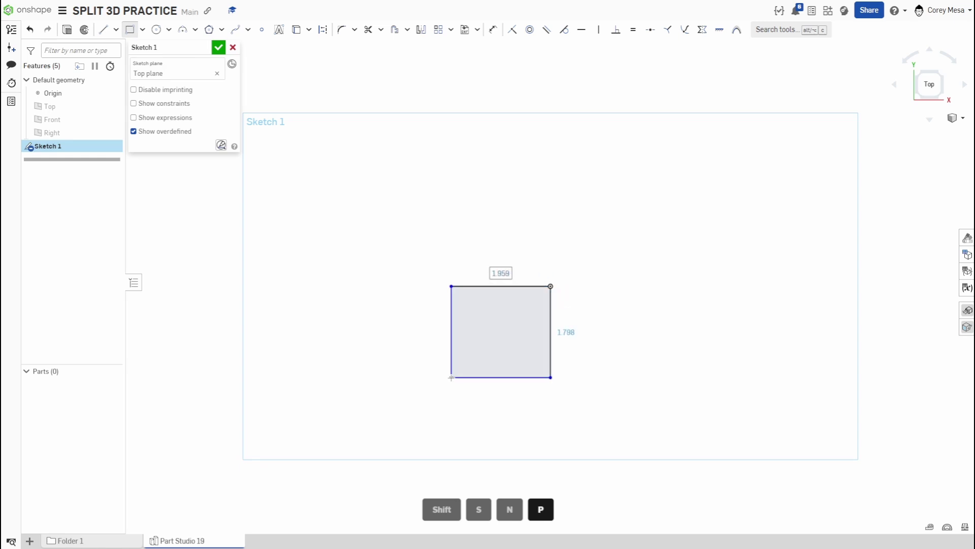
type("10")
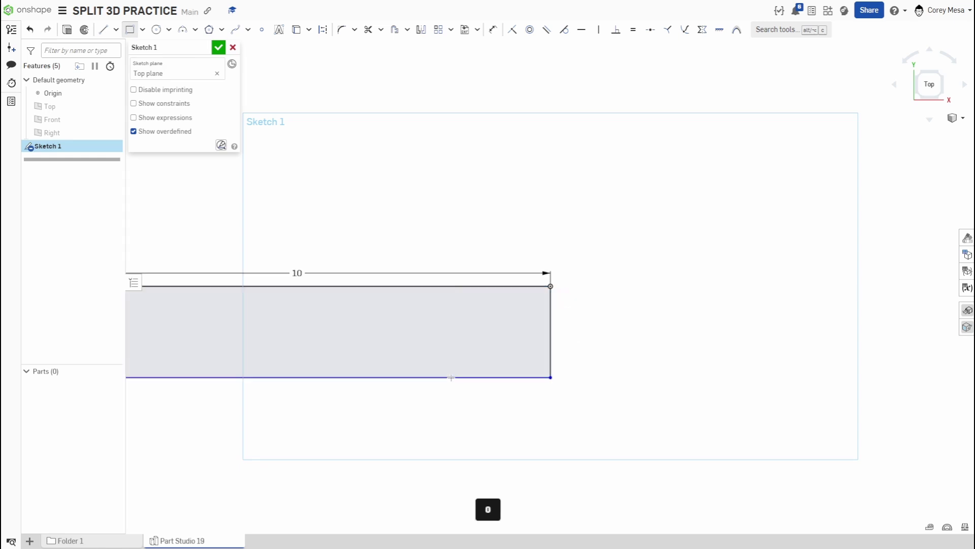
type("10")
key("Return")
scroll(629, 371, "down", 6)
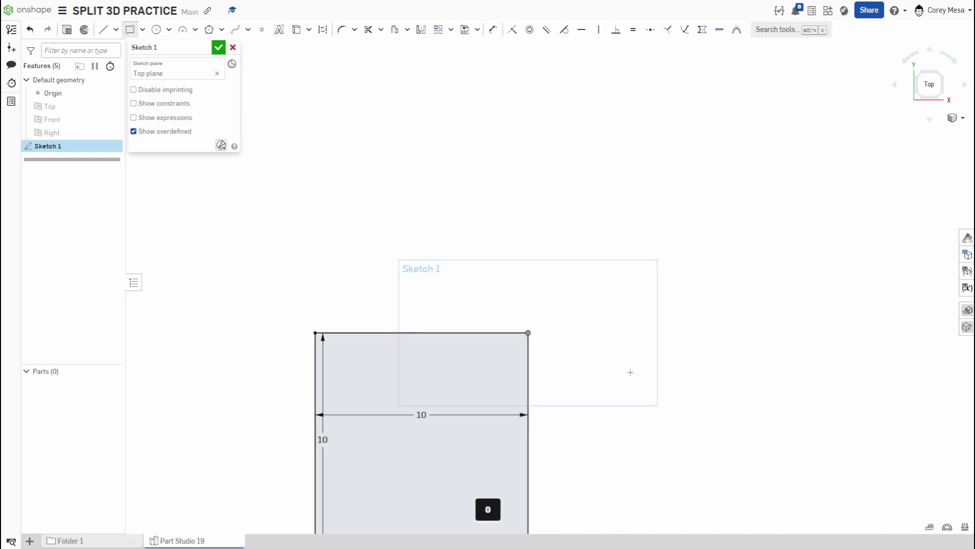
middle_click_drag(547, 430, 533, 299)
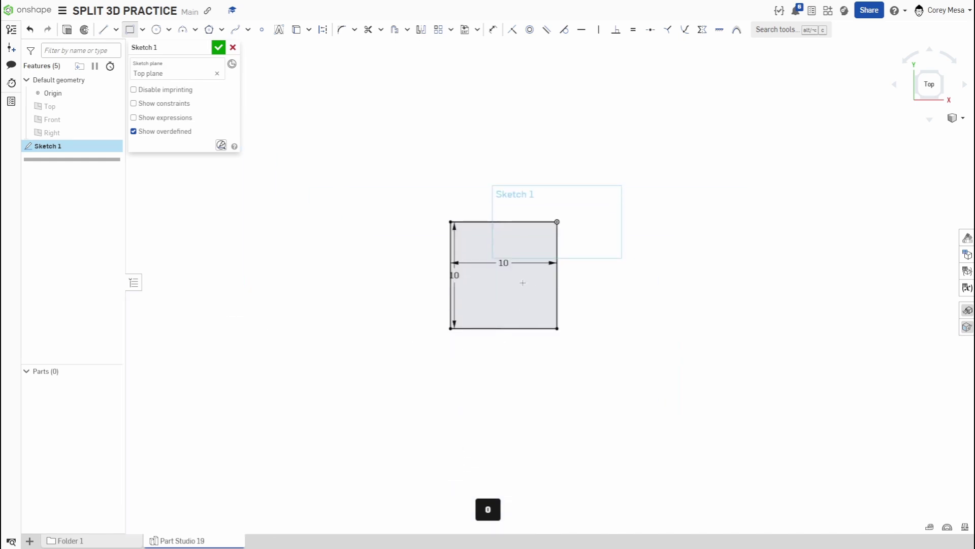
left_click_drag(502, 263, 506, 369)
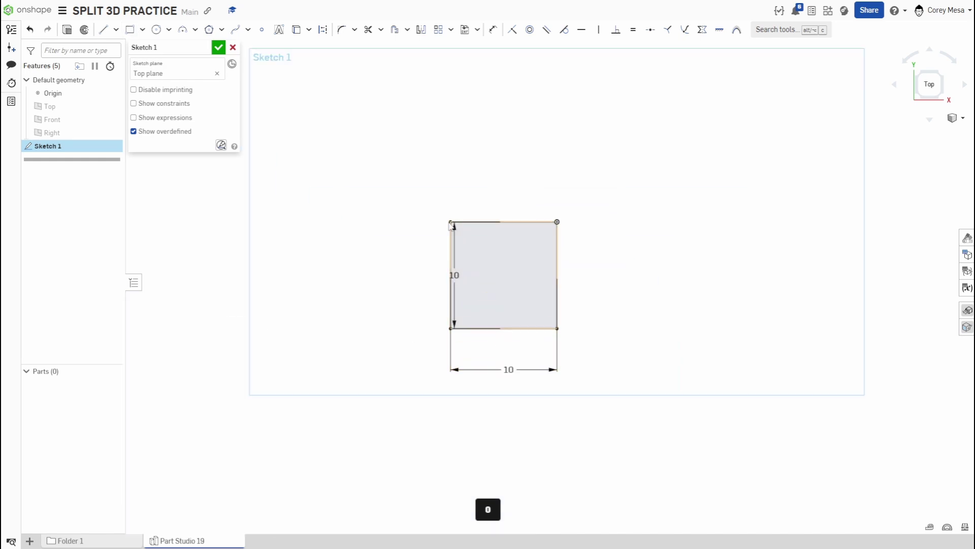
- Sketch a corner rectangle 10 in wide and 5 in high from the origin, extending up and right of the square
left_click(130, 29)
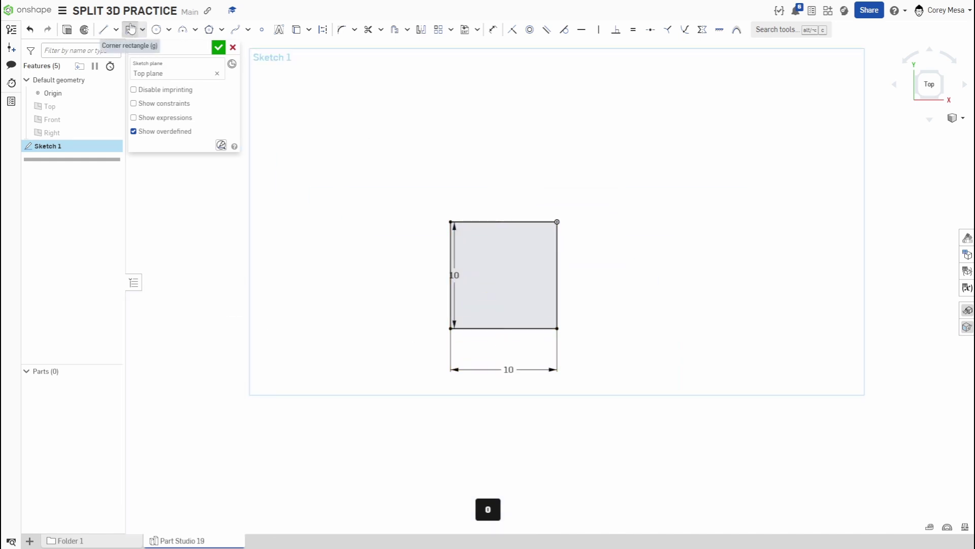
left_click(558, 222)
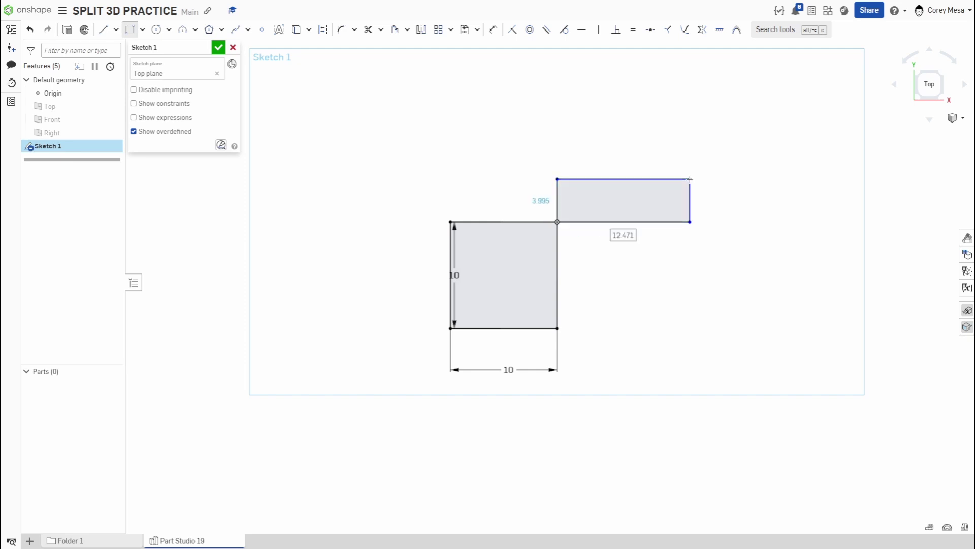
type("10")
key("Tab")
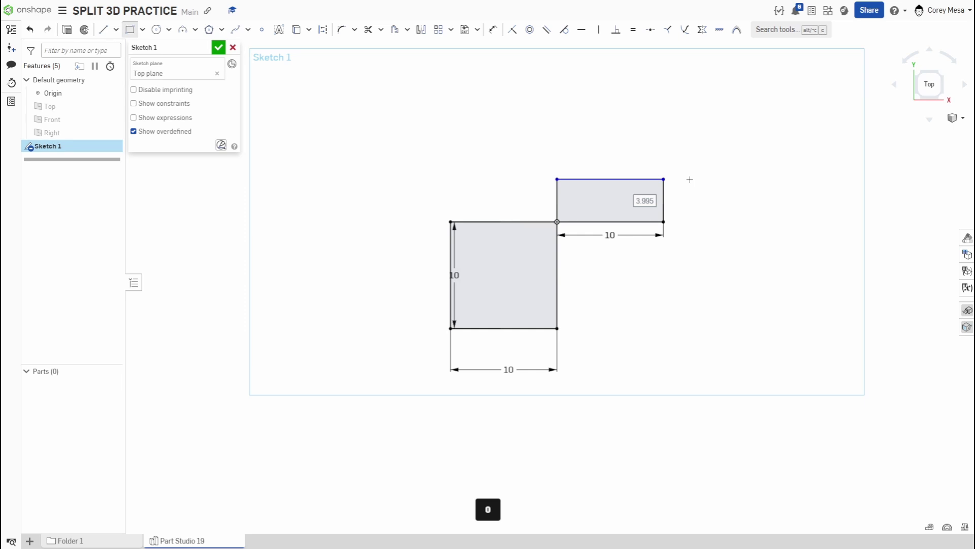
type("5")
key("Return")
scroll(516, 283, "up", 1)
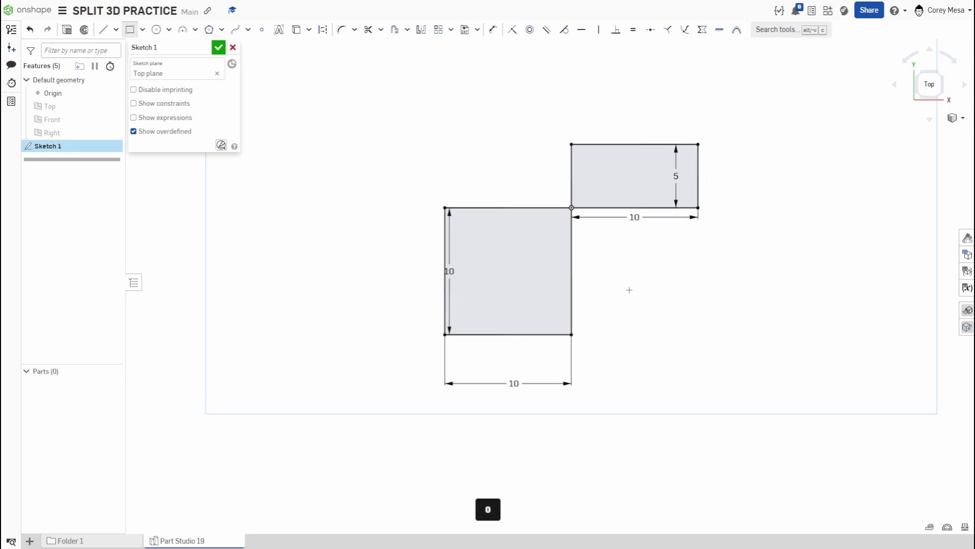
middle_click_drag(629, 289, 548, 326)
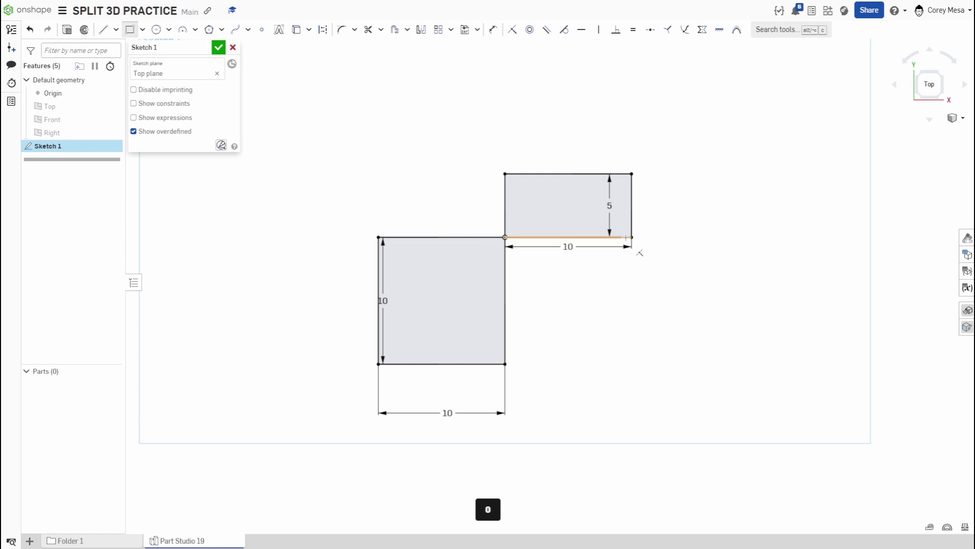
- Connect the rectangle's lower-right corner to the square's right-edge midpoint and its upper-left corner to the square's top-edge midpoint with lines
key("l")
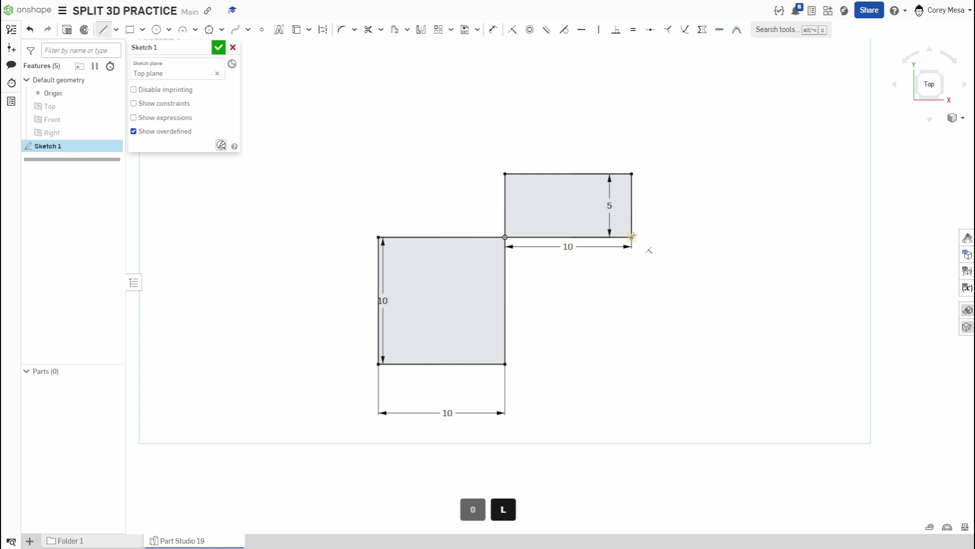
left_click(631, 236)
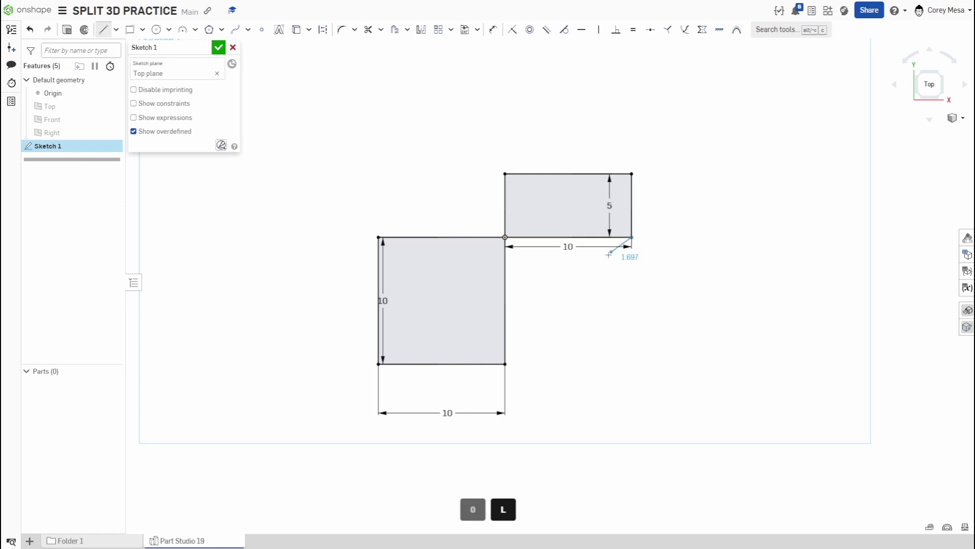
left_click(504, 301)
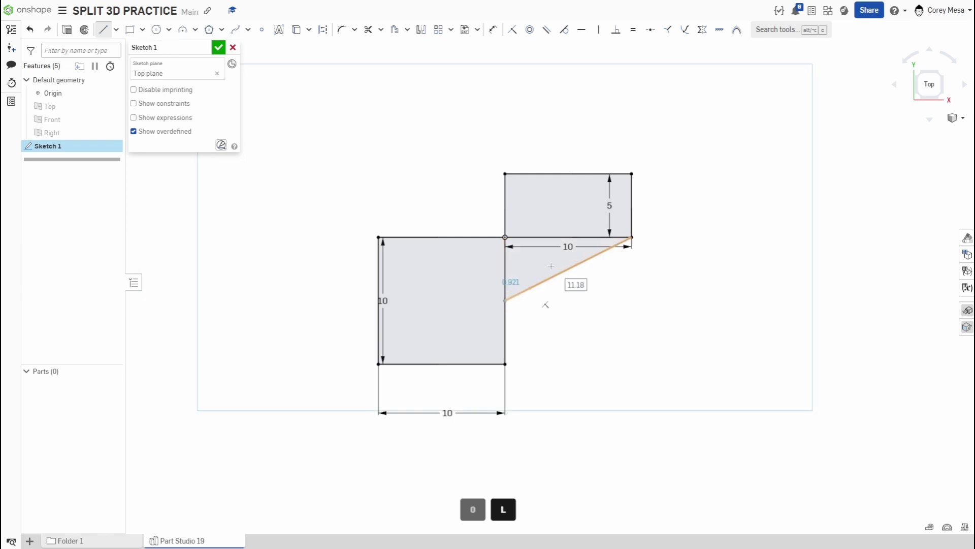
left_click(505, 174)
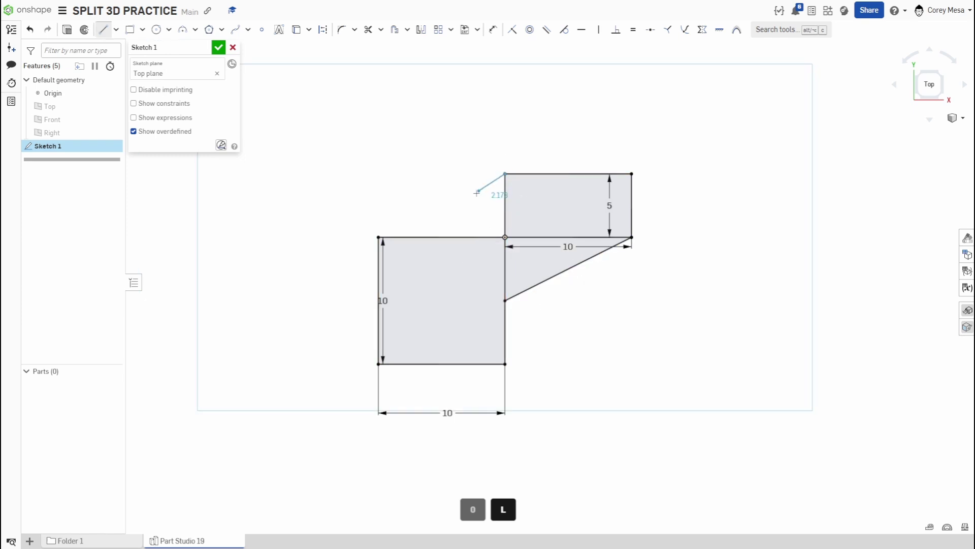
left_click(442, 238)
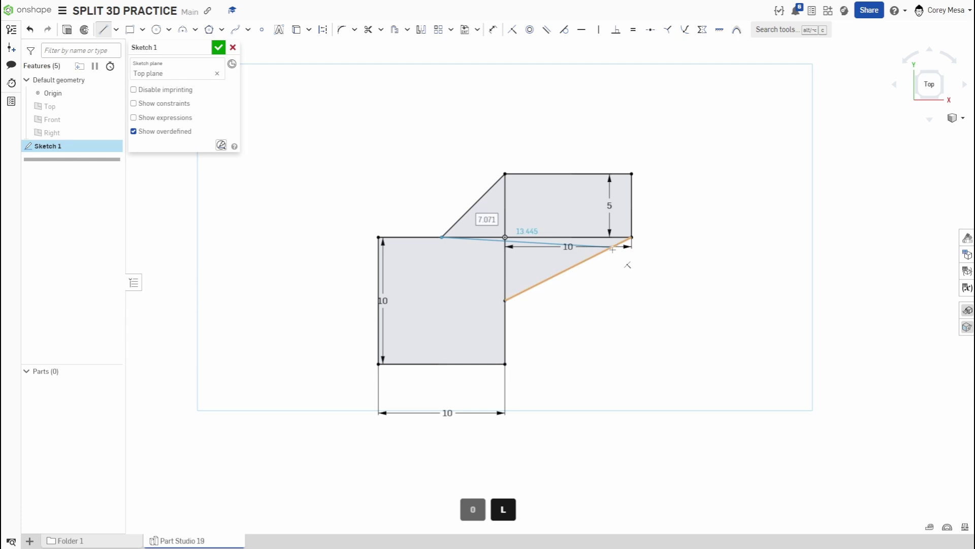
key("Escape")
right_click(597, 339)
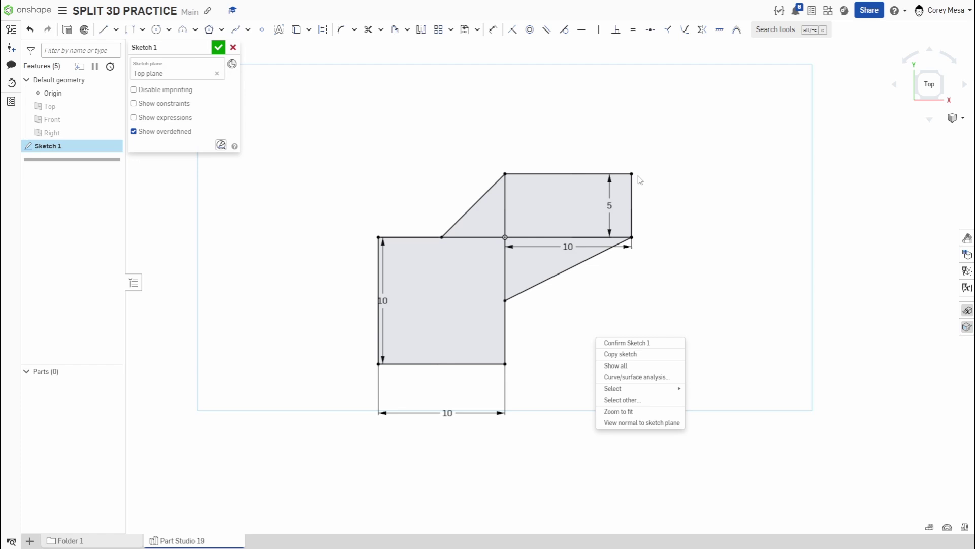
key("Escape")
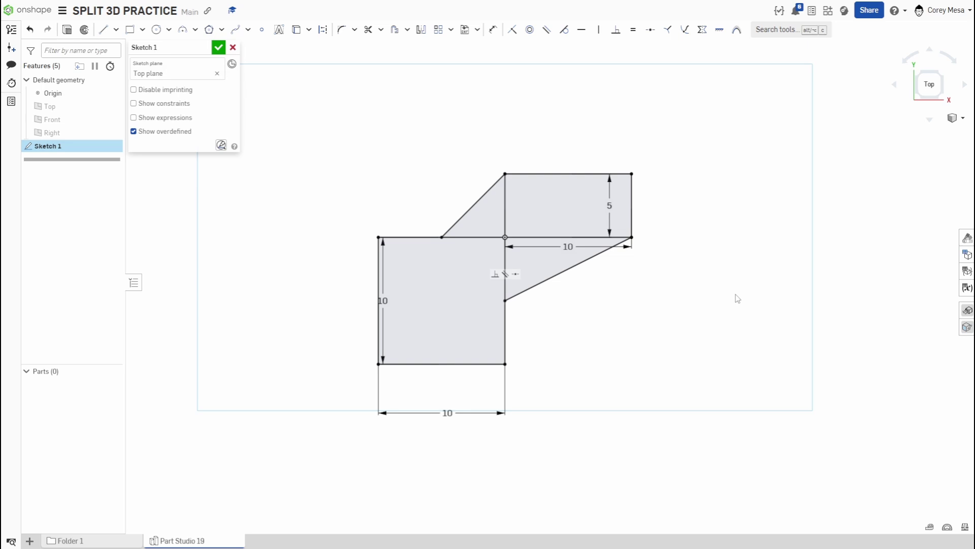
- Extrude all regions of the sketch as a new solid with a blind depth of 10 in
key("shift")
key("shift+e")
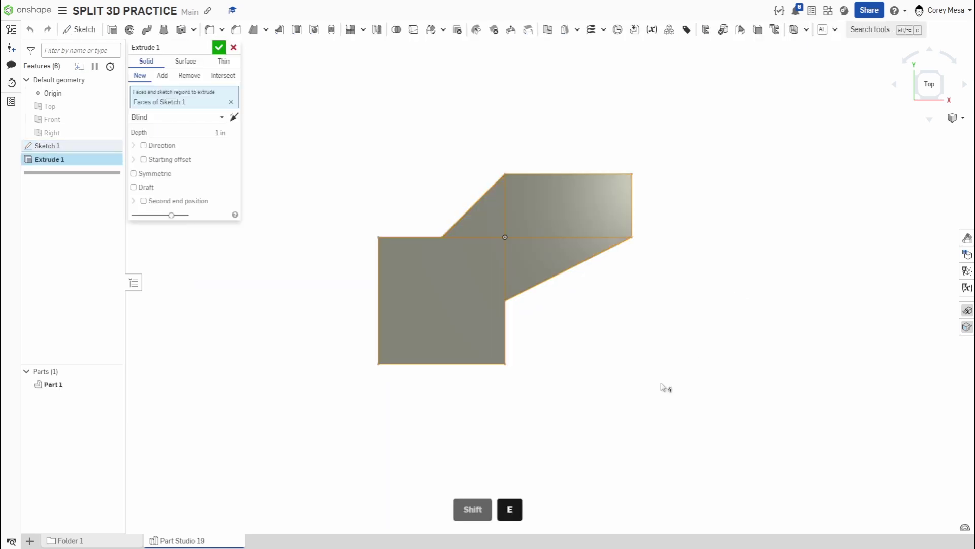
right_click_drag(631, 368, 625, 300)
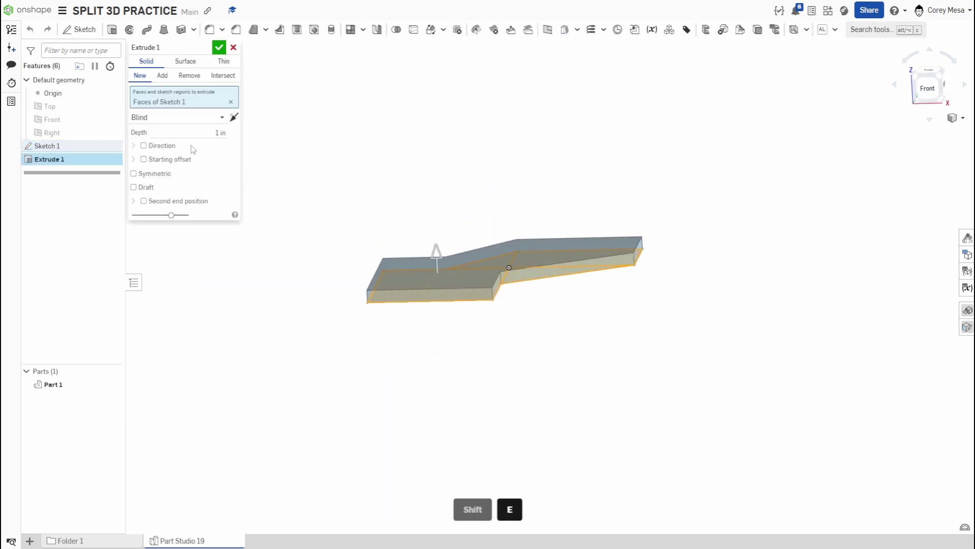
left_click(202, 136)
type("10")
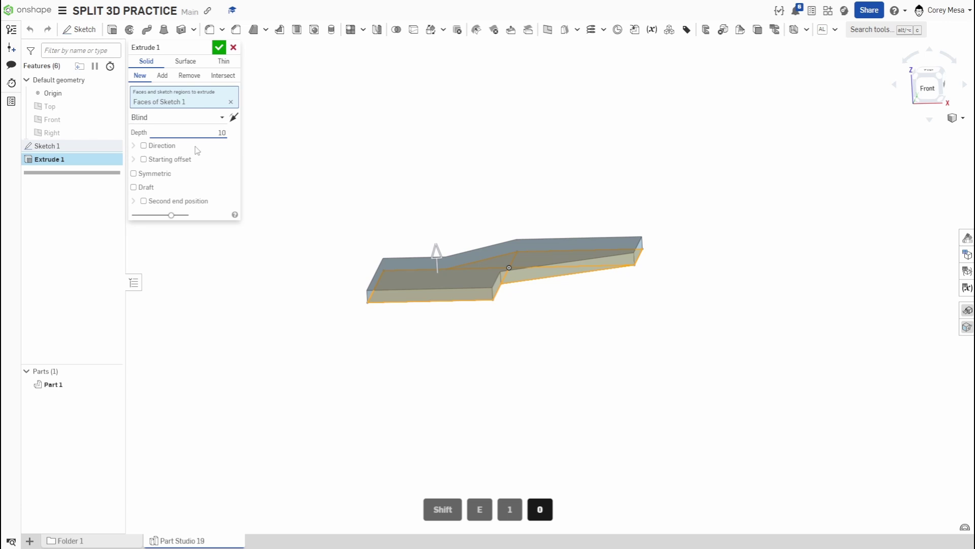
left_click(219, 48)
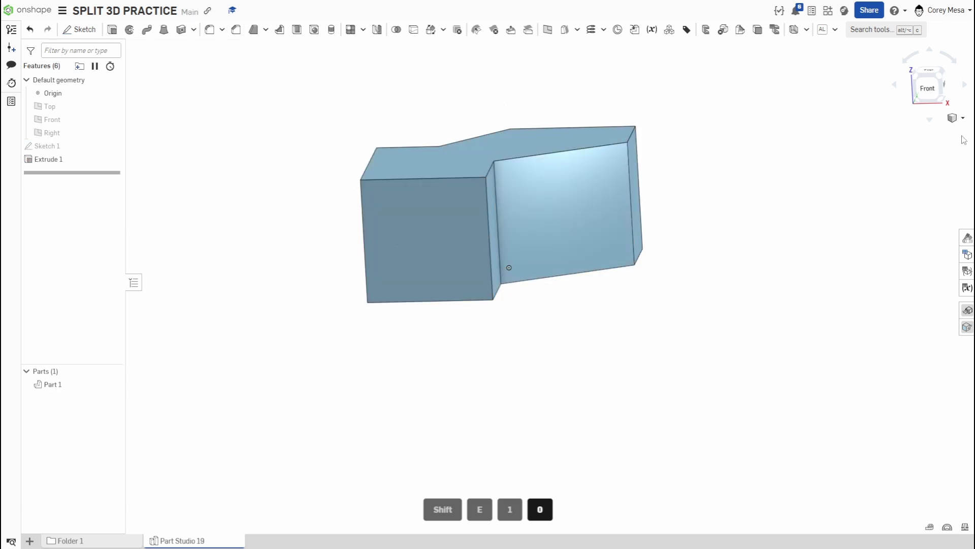
- On the square block's front face, sketch a corner rectangle about 13.3 in wide and 11.4 in high, extending above the part and across both sections
left_click(450, 242)
mouse_move(675, 270)
right_mouse_down()
mouse_move(686, 297)
mouse_move(679, 270)
mouse_move(666, 269)
right_mouse_up()
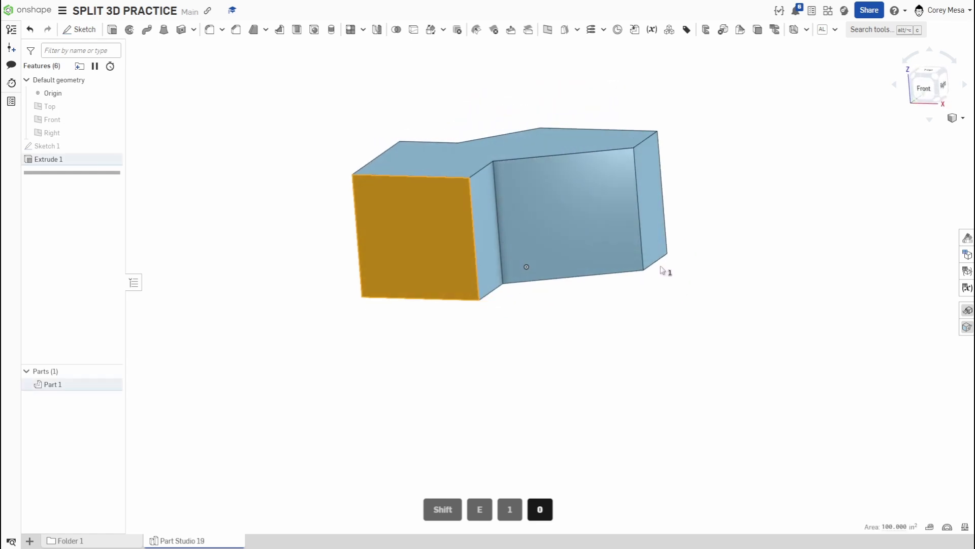
key("shift")
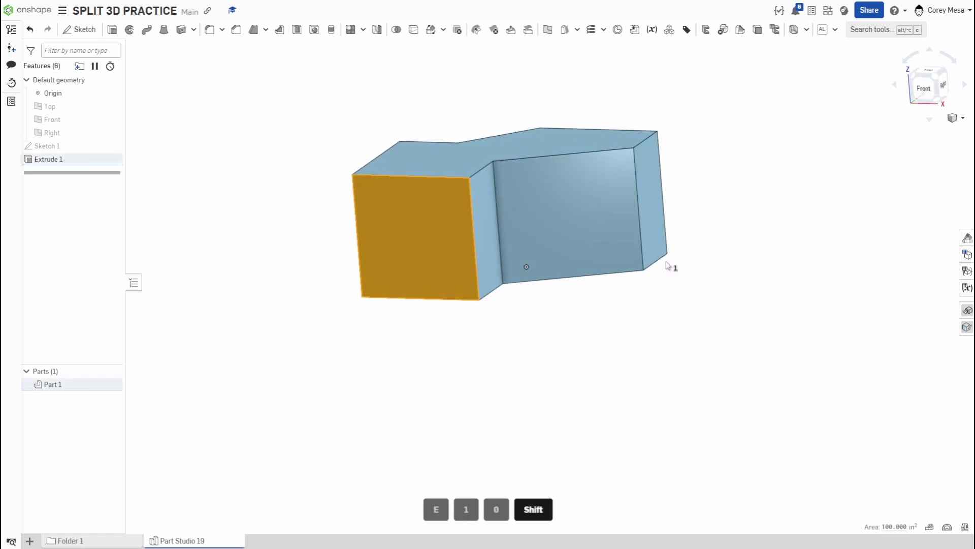
key("shift+s")
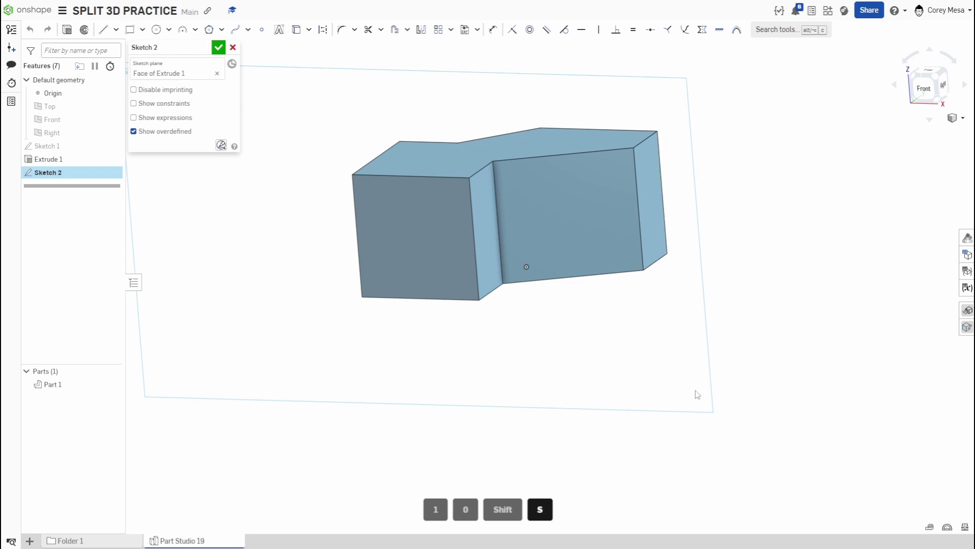
mouse_move(629, 251)
right_mouse_down()
mouse_move(574, 239)
mouse_move(625, 244)
mouse_move(608, 252)
right_mouse_up()
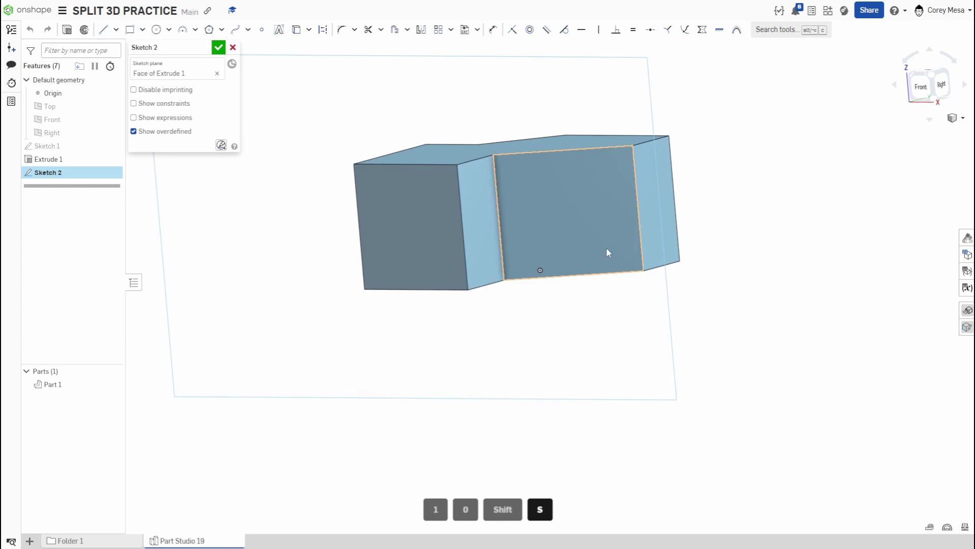
key("n")
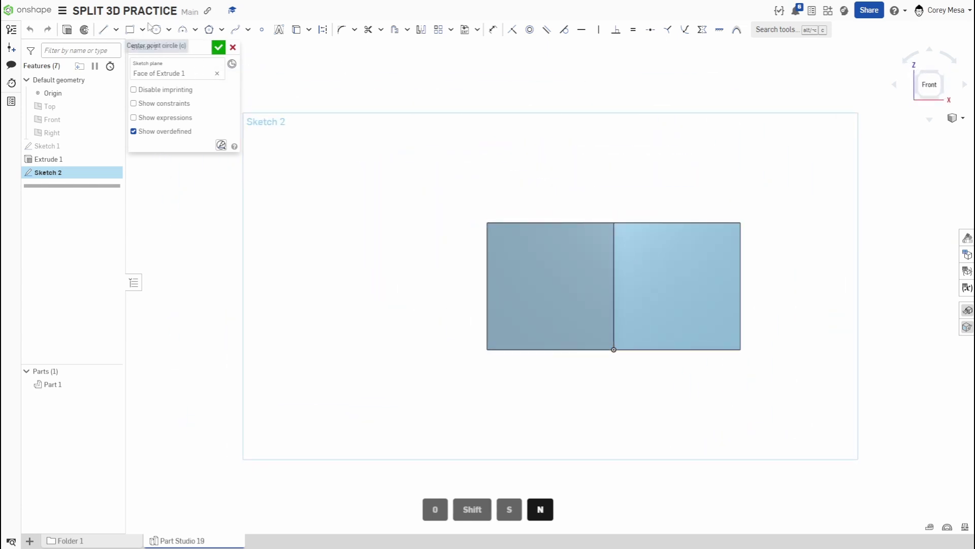
left_click(131, 29)
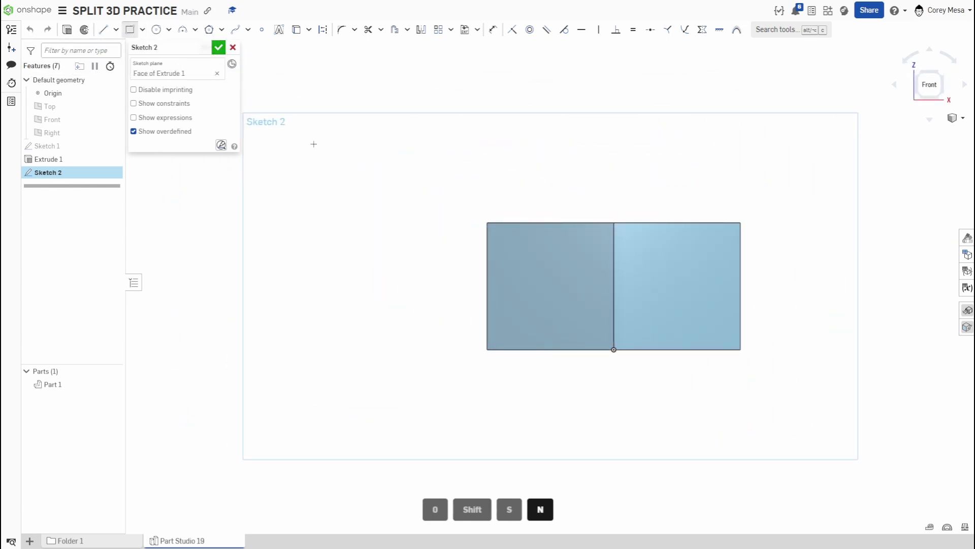
left_click(532, 315)
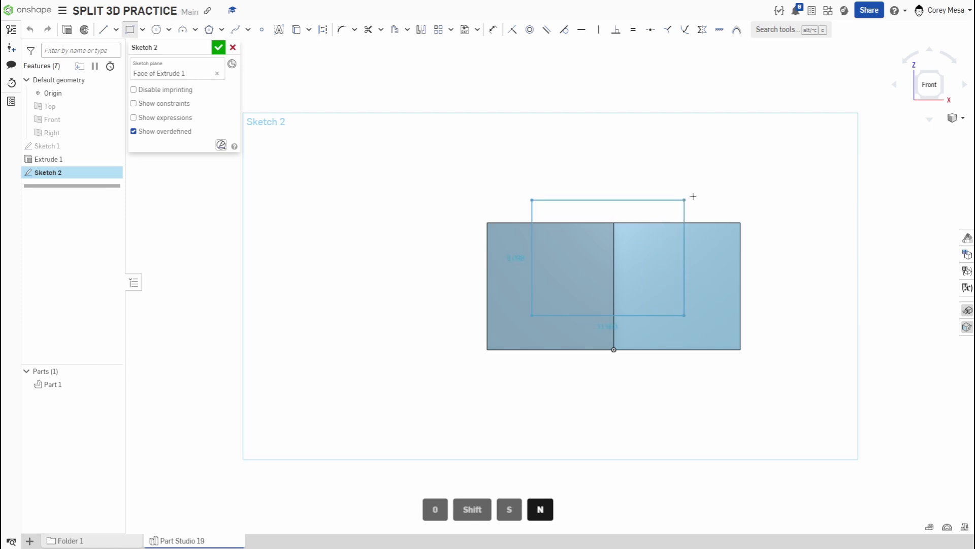
left_click(701, 171)
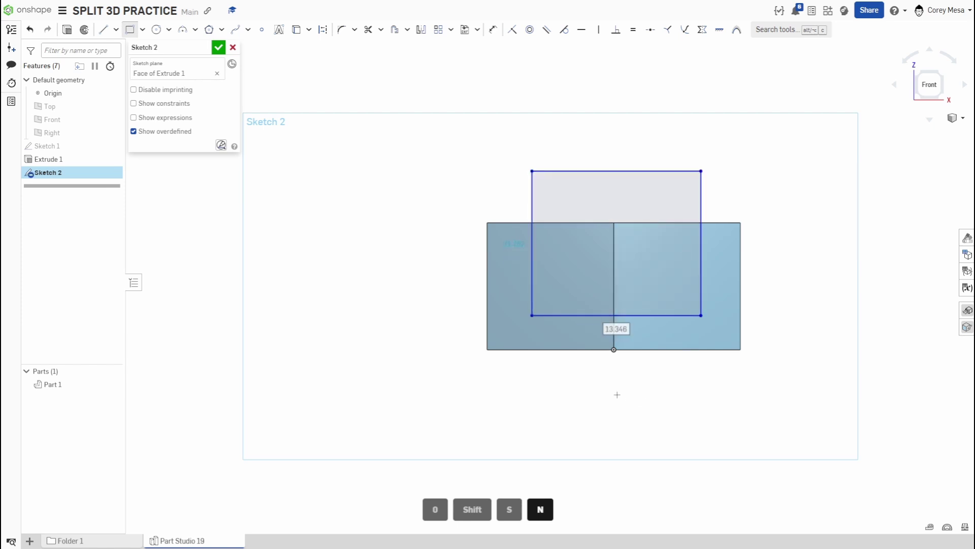
- Dimension the rectangle's left edge 5 in from the part's left edge, placing the dimension above the part
key("d")
left_click(533, 253)
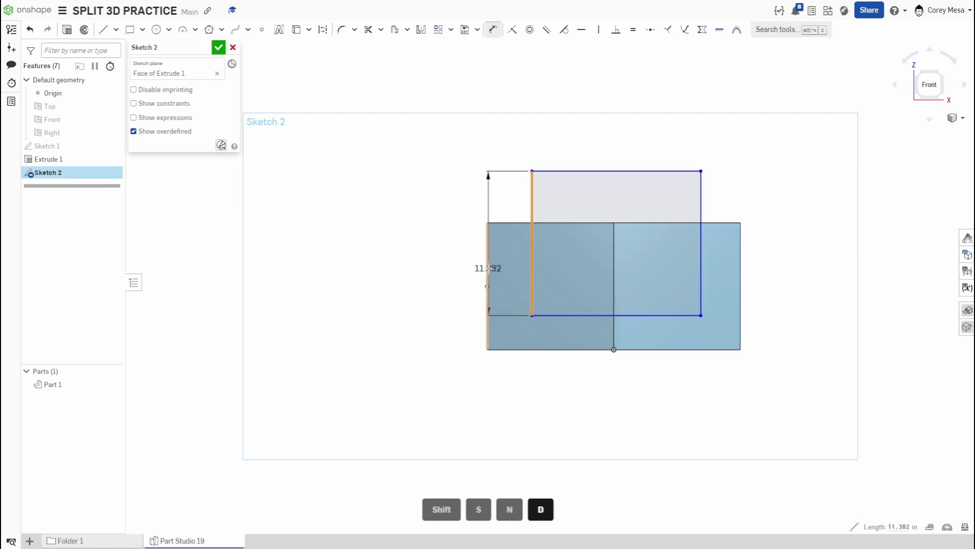
left_click(488, 268)
left_click(496, 169)
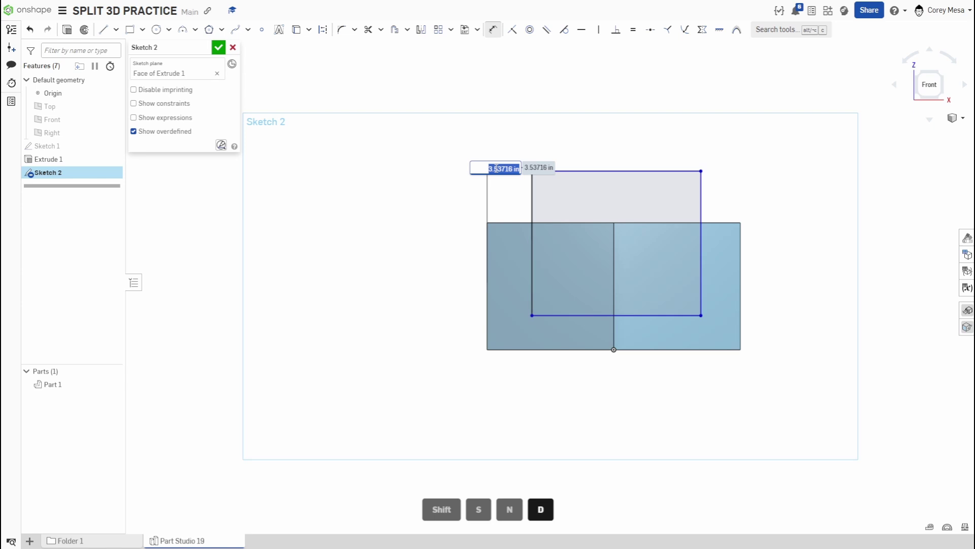
type("5")
key("Return")
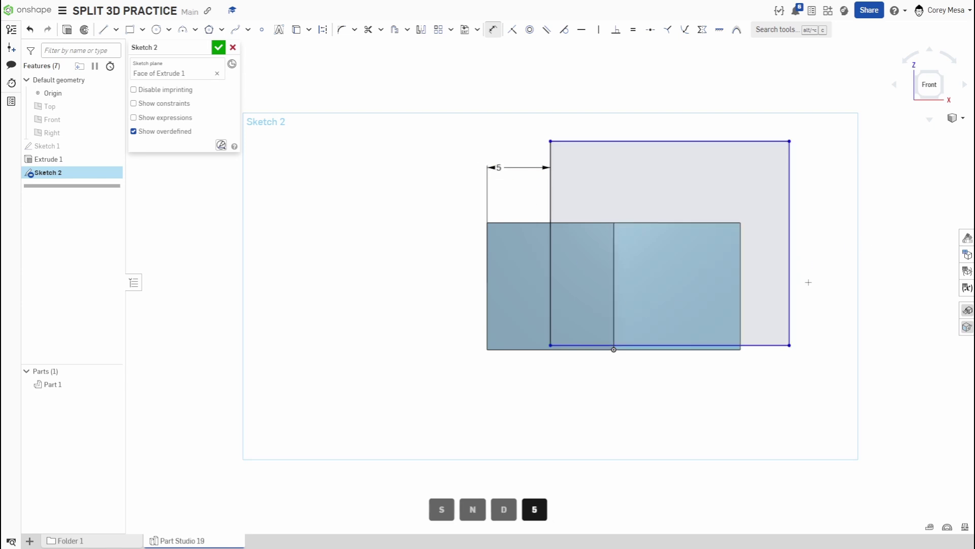
- Pull the rectangle's right edge inside the part and dimension it 5 in from the part's right edge
mouse_move(792, 262)
left_mouse_down()
mouse_move(742, 270)
mouse_move(672, 262)
left_mouse_up()
scroll(690, 324, "up", 2)
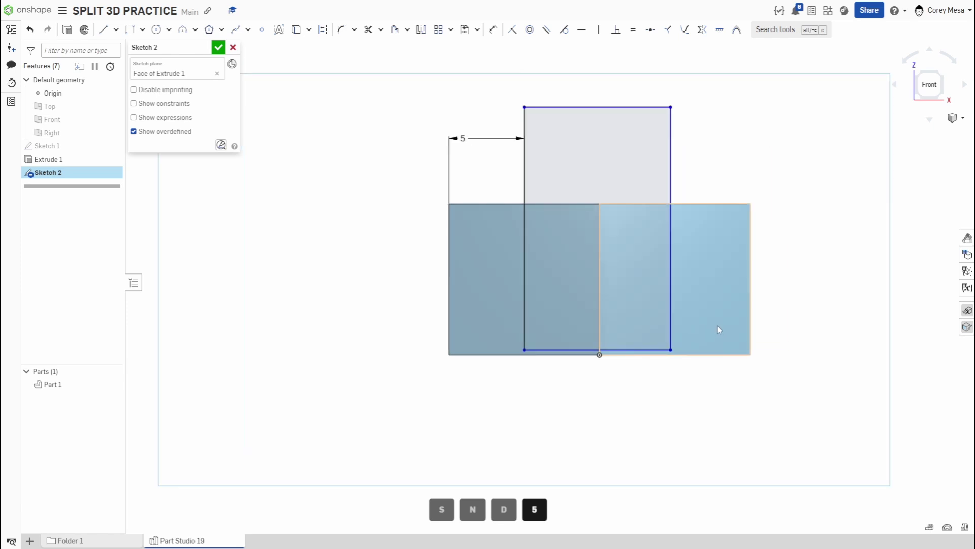
key("d")
left_click(671, 277)
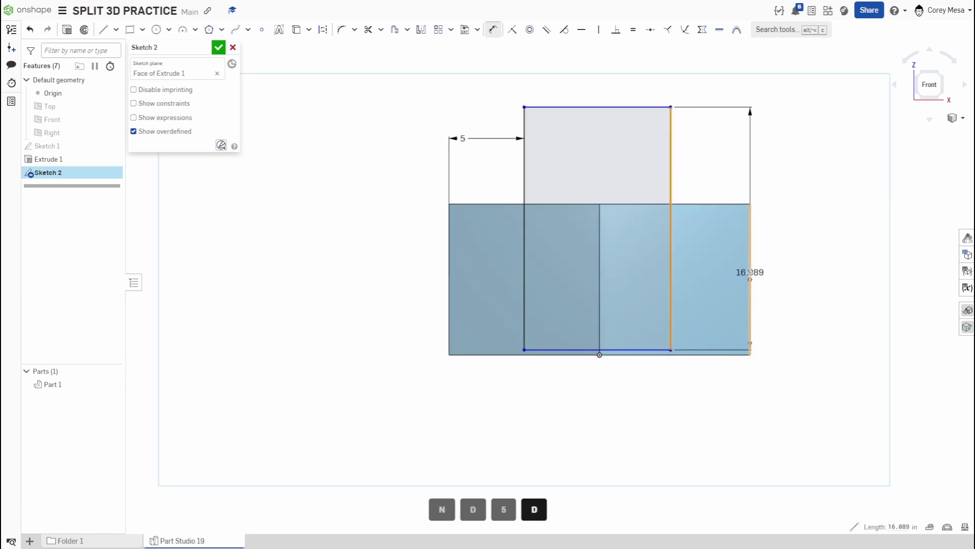
left_click(750, 270)
left_click(728, 257)
type("5")
key("Return")
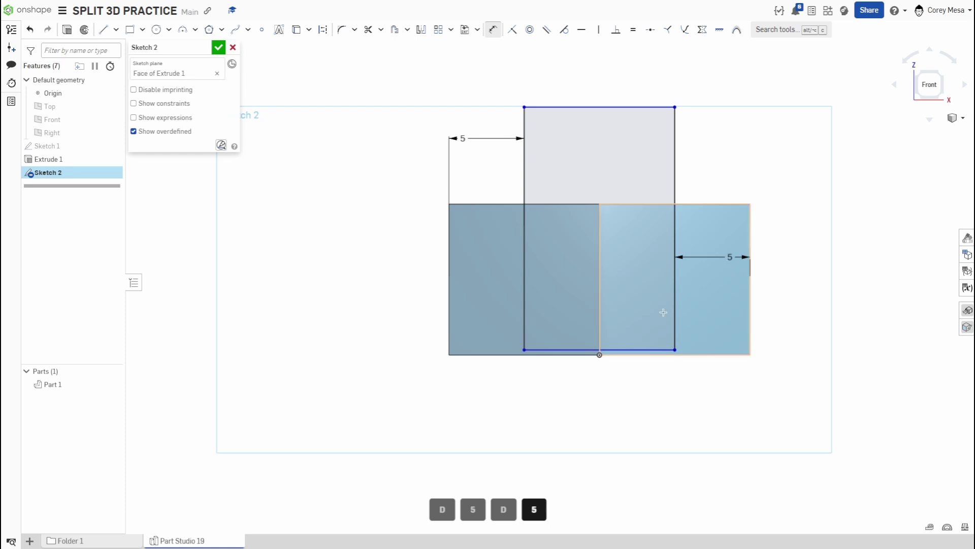
- Dimension the rectangle's bottom edge 5 in above the part's bottom edge
scroll(676, 337, "up", 5)
left_click(655, 366)
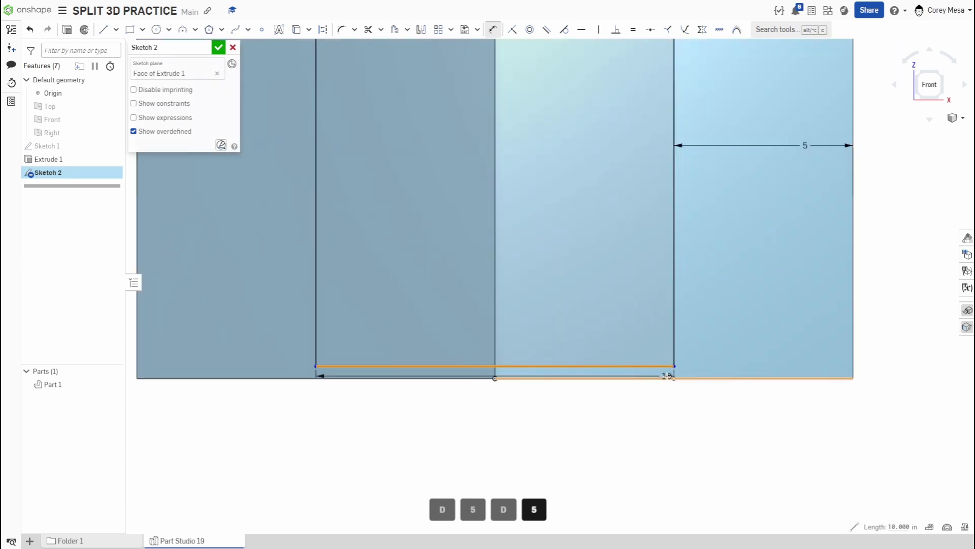
left_click(667, 377)
left_click(720, 363)
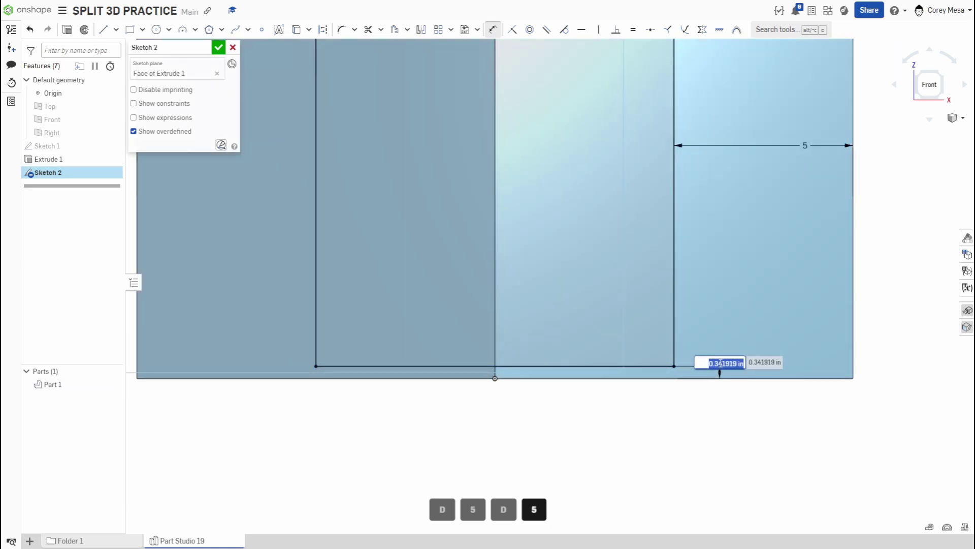
type("5")
key("Return")
- Extrude the rectangle sketch as a Remove cut with the Through all end condition to notch the top of the part
scroll(674, 323, "down", 4)
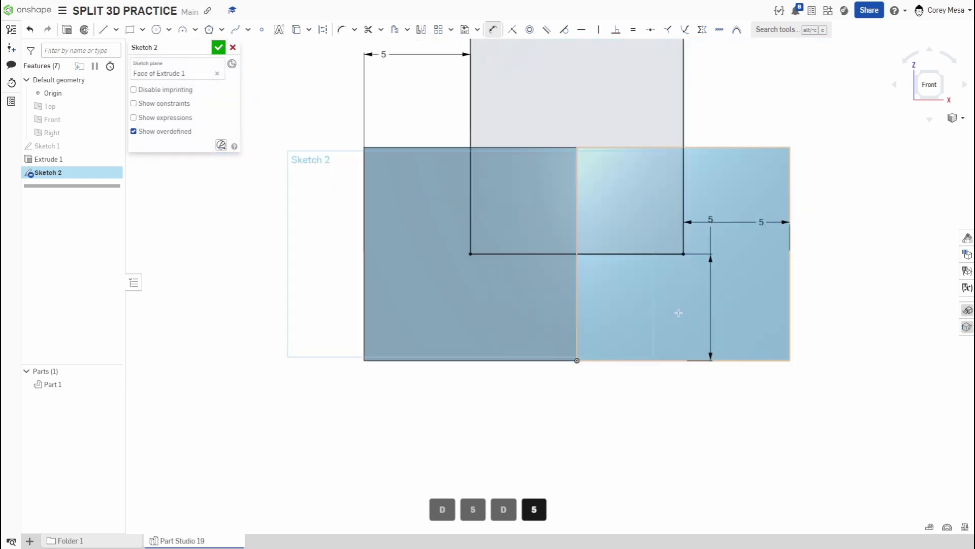
right_click_drag(681, 253, 732, 272)
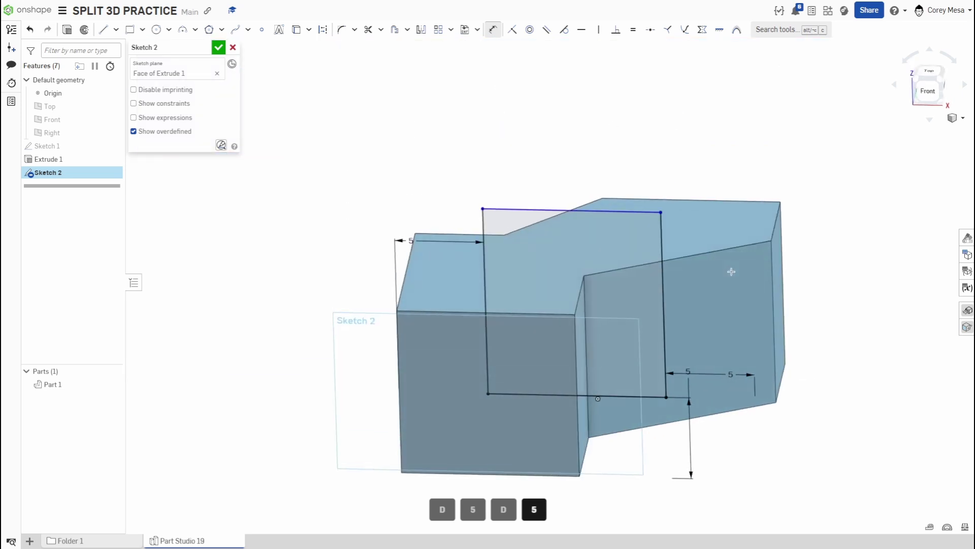
key("shift")
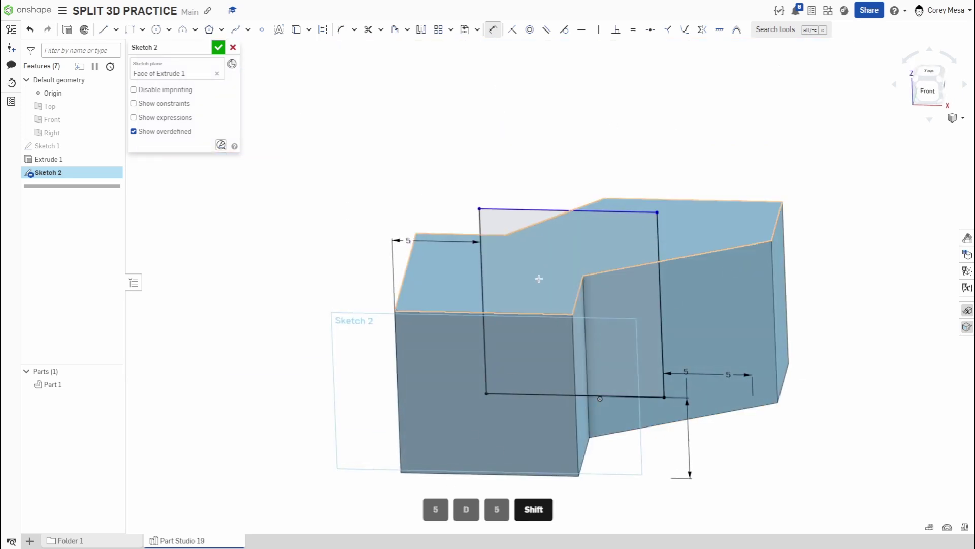
key("shift+e")
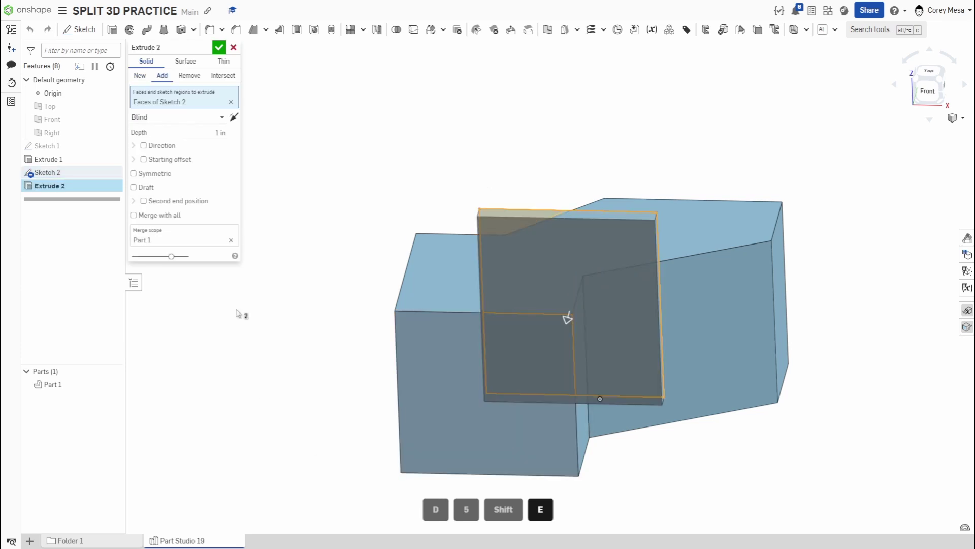
left_click(198, 75)
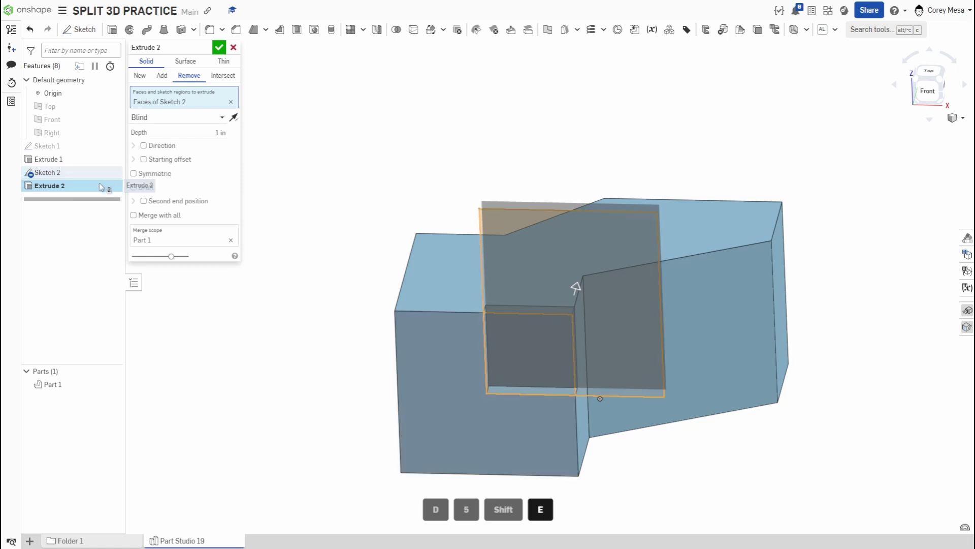
left_click(173, 117)
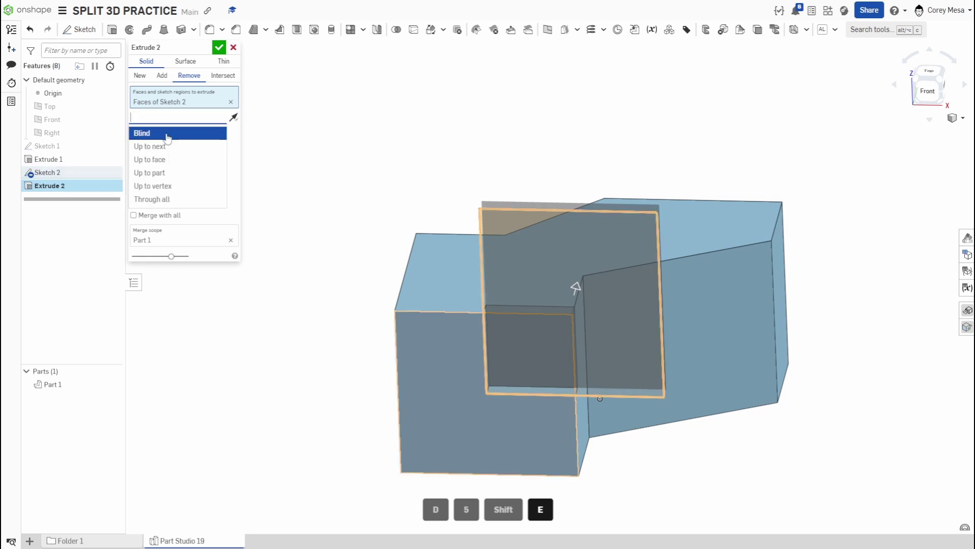
left_click(151, 199)
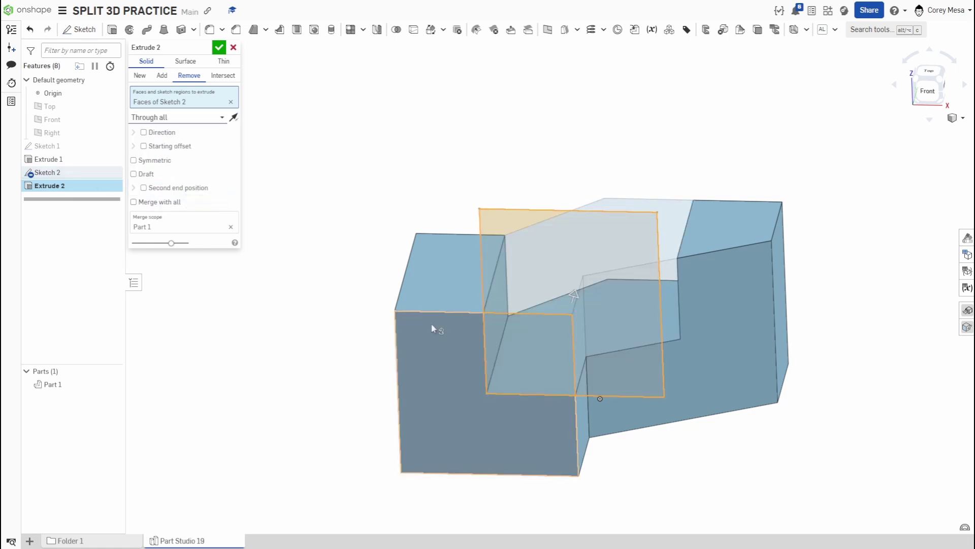
right_click_drag(434, 266, 517, 318)
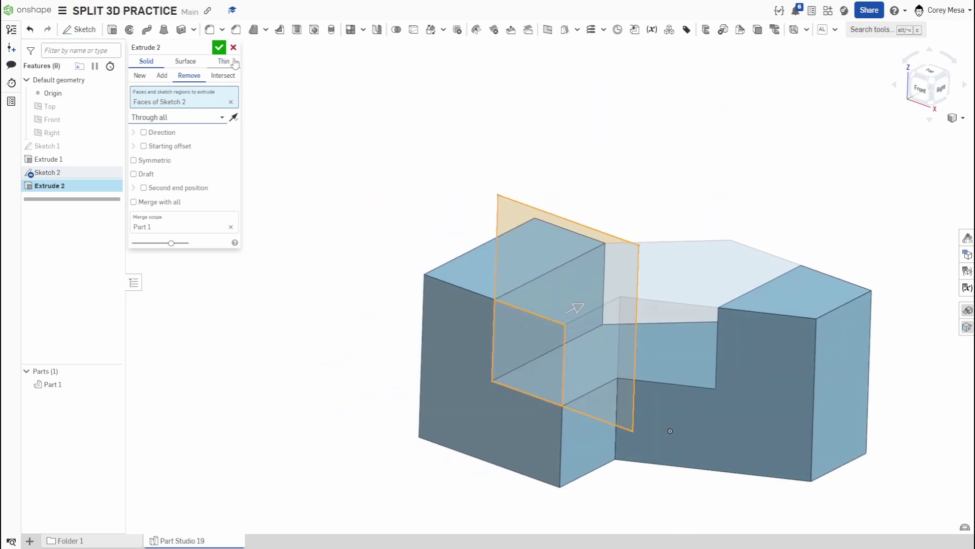
left_click(219, 48)
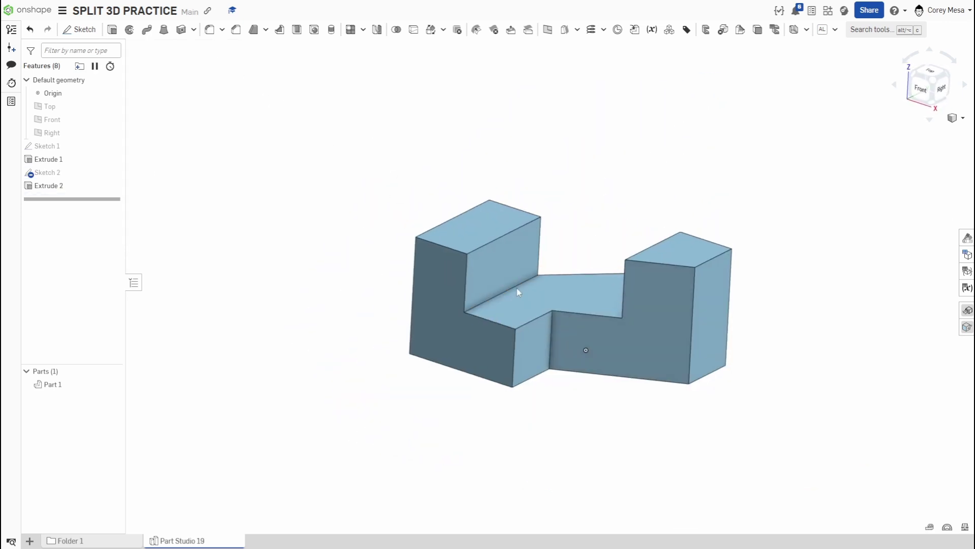
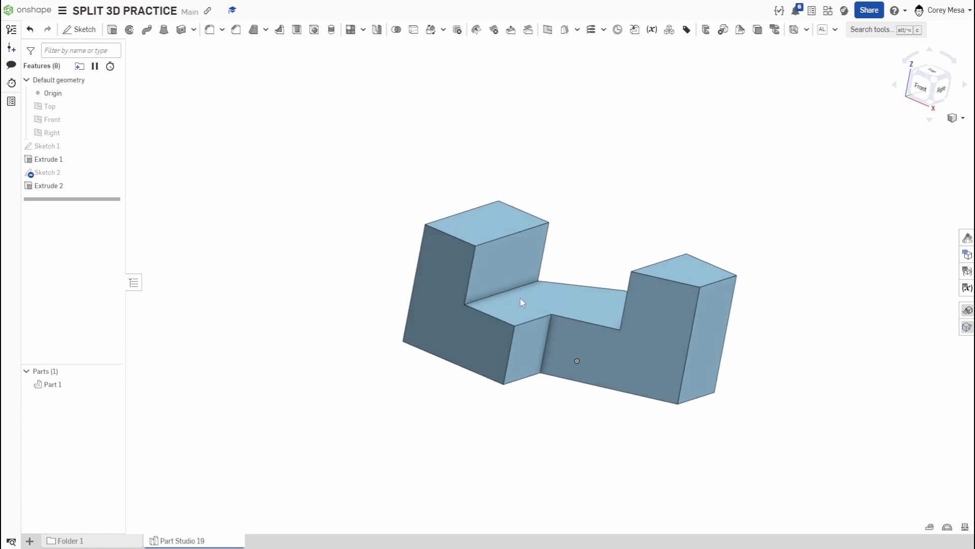
- Select the faces of the notched part one after another, all around the body, including the faces inside the notch
left_click(490, 348)
key("Right")
left_click(532, 360)
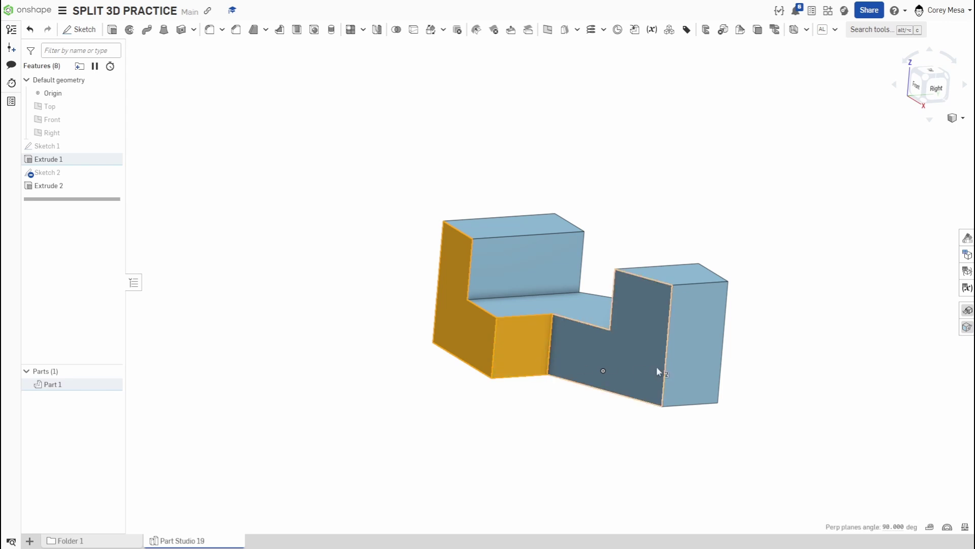
left_click(657, 371)
left_click(693, 369)
key("shift+Right")
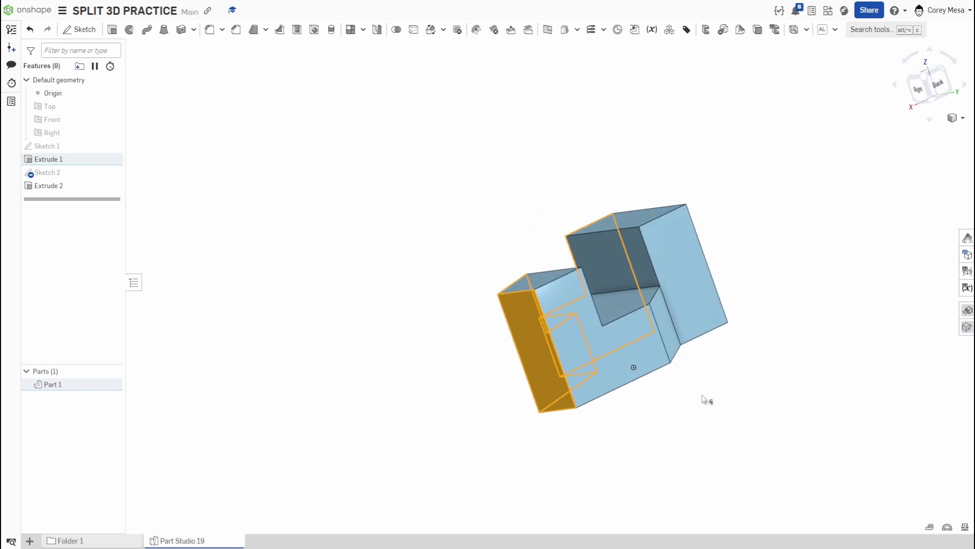
left_click(584, 355)
key("shift+Up")
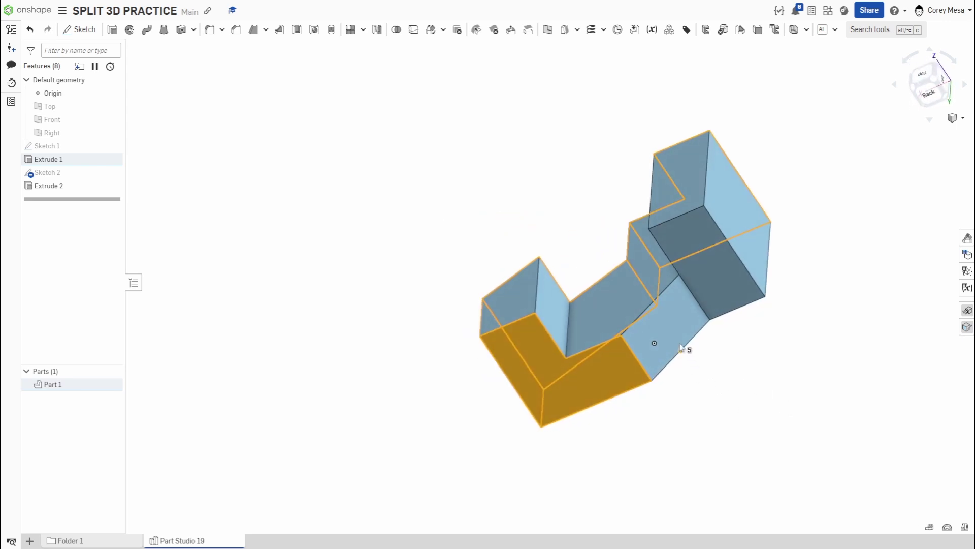
key("shift+Left")
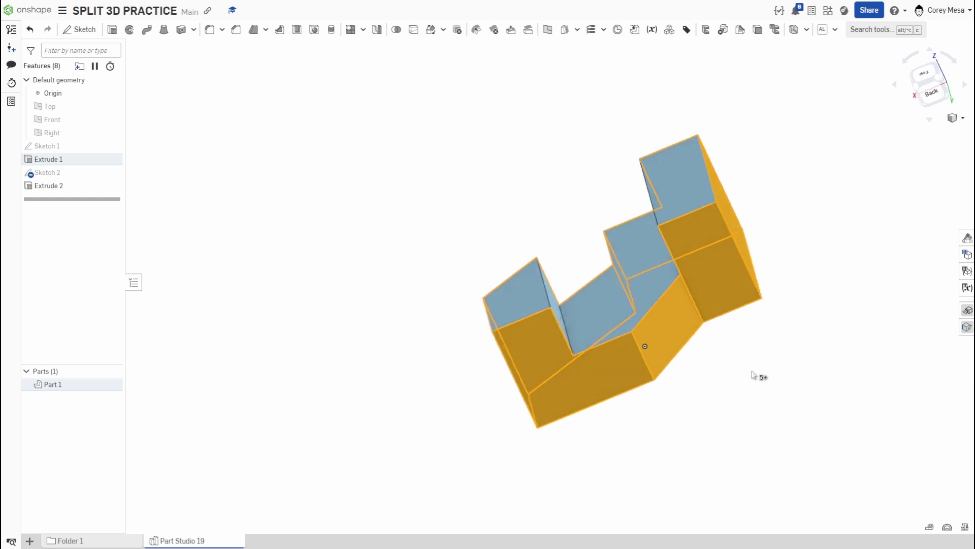
key("shift+Up")
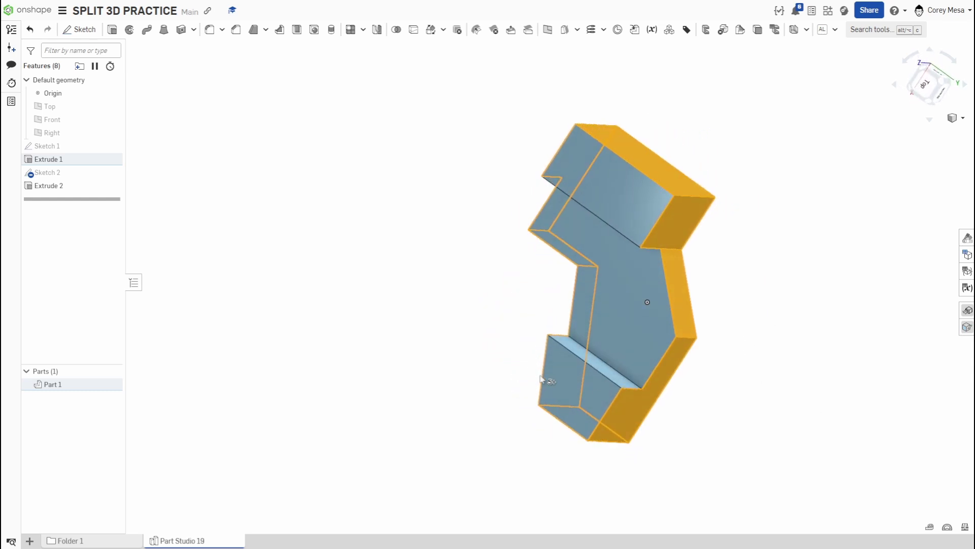
key("shift+Up")
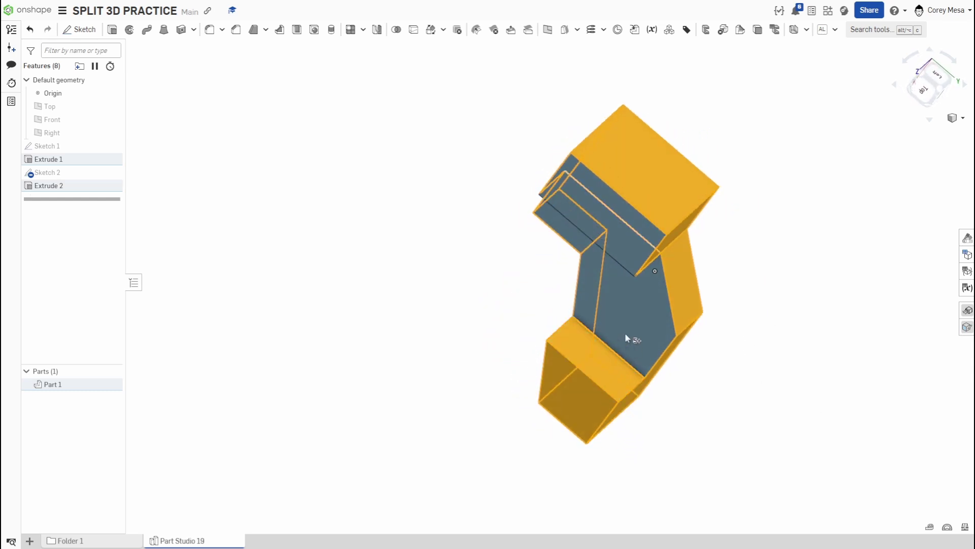
key("shift+Up")
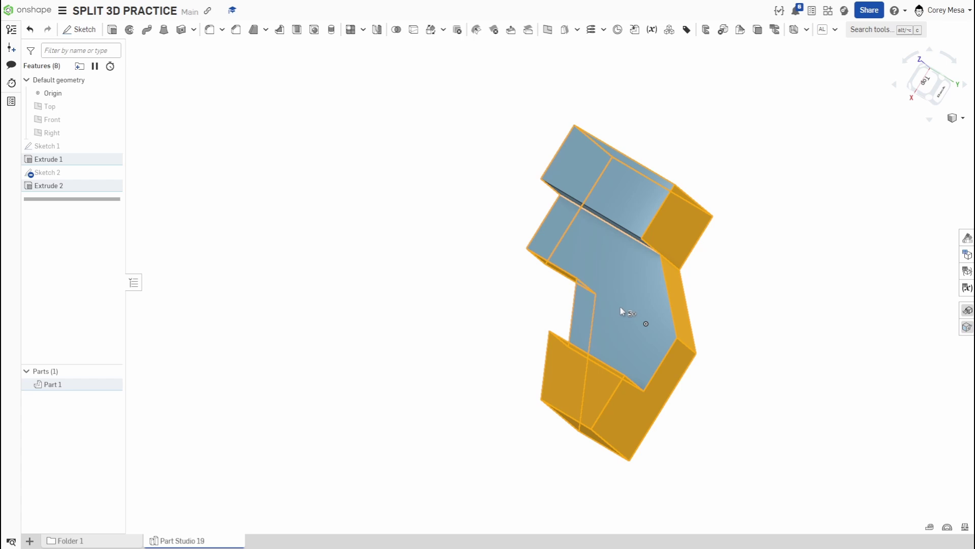
key("shift+Up")
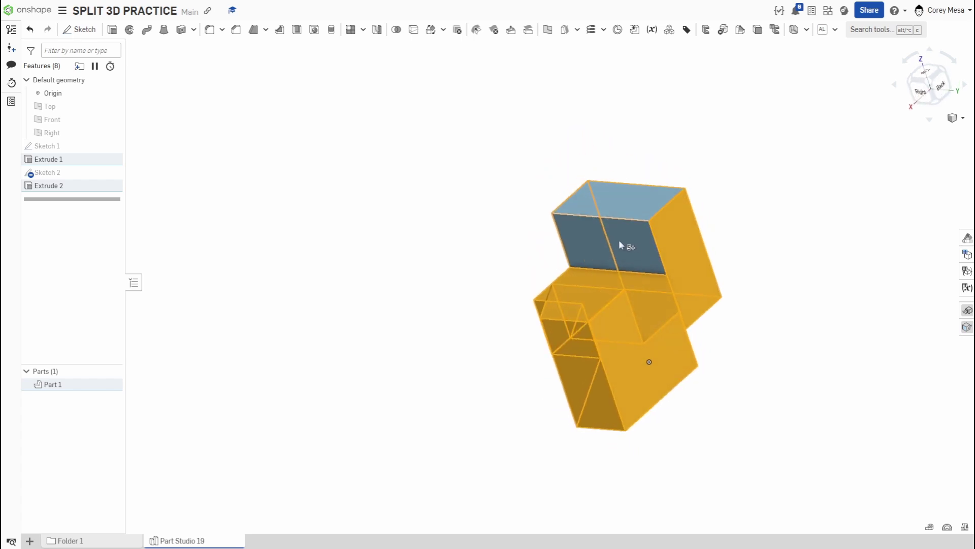
left_click(651, 250)
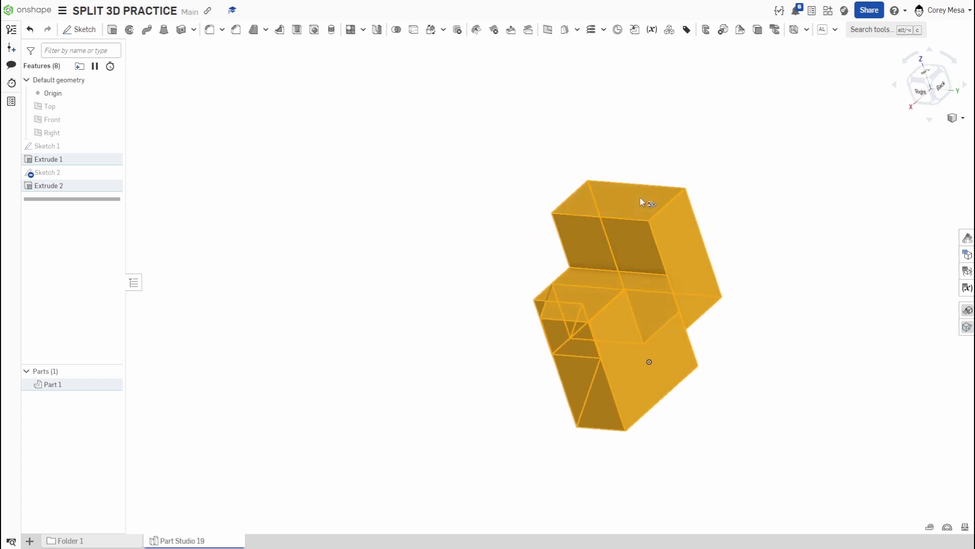
- Examine the notched part from all around with its faces selected, and clear the selection
key("shift+Up")
key("shift+Up")
key("shift+Up")
key("shift+Up")
key("shift+Up")
key("shift+Up")
key("shift+Up")
key("shift+Up")
key("shift+Up")
key("shift+Up")
key("shift+Up")
key("shift+Up")
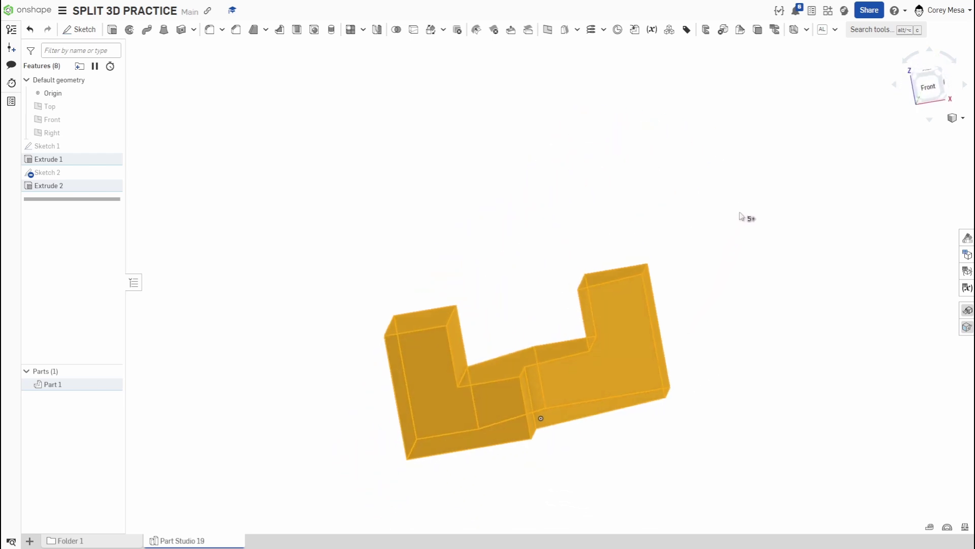
key("shift+Right")
key("shift+Right")
key("Escape")
key("shift+Right")
key("shift+Right")
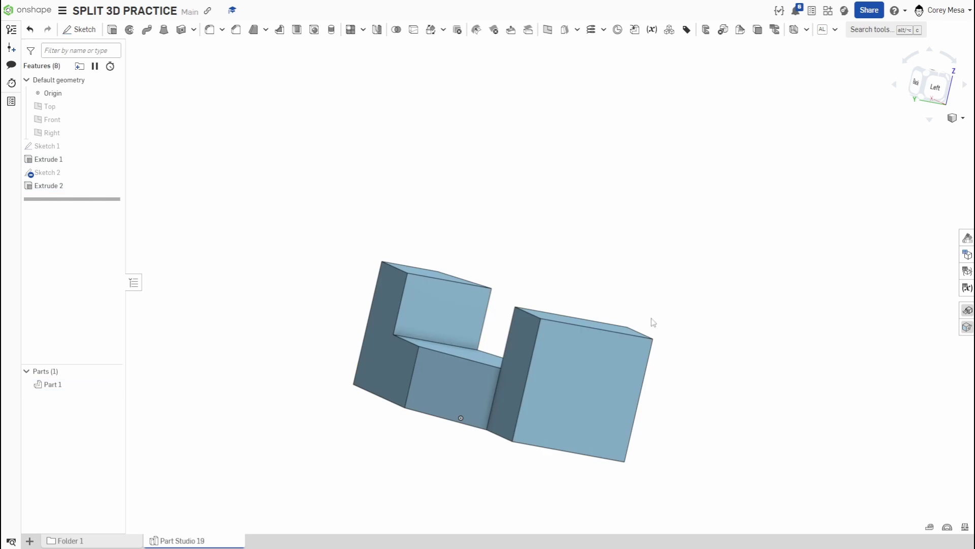
- Show the part in an isometric view, select its outer back side faces one after another, and clear the selection
left_click(927, 78)
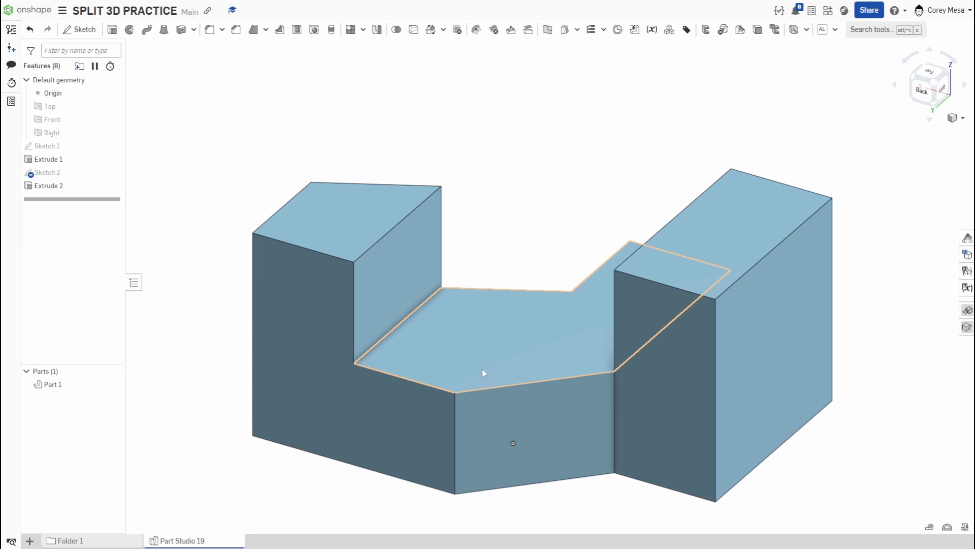
scroll(503, 374, "down", 2)
middle_click_drag(504, 374, 517, 351)
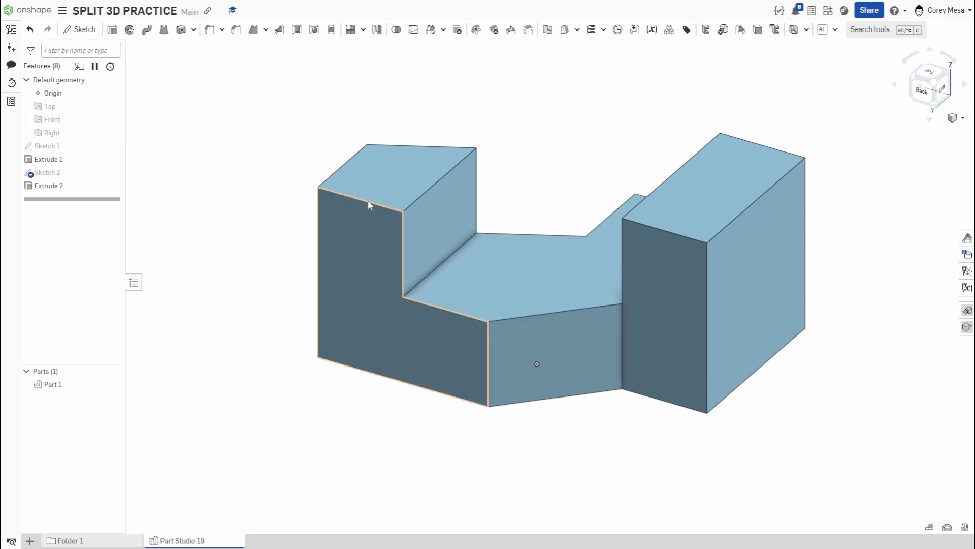
left_click(400, 320)
left_click(551, 370)
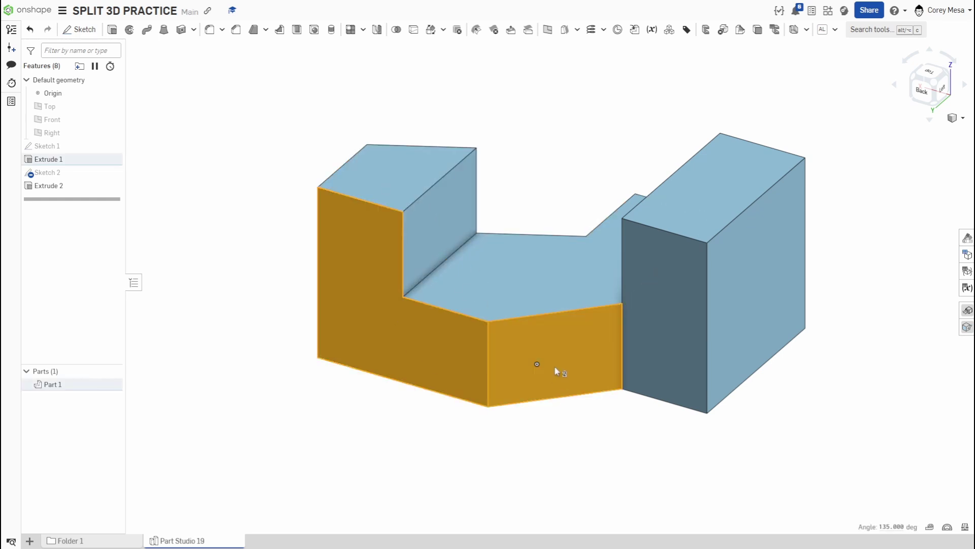
left_click(468, 354)
left_click(527, 349)
left_click(635, 332)
right_click_drag(440, 364, 504, 360)
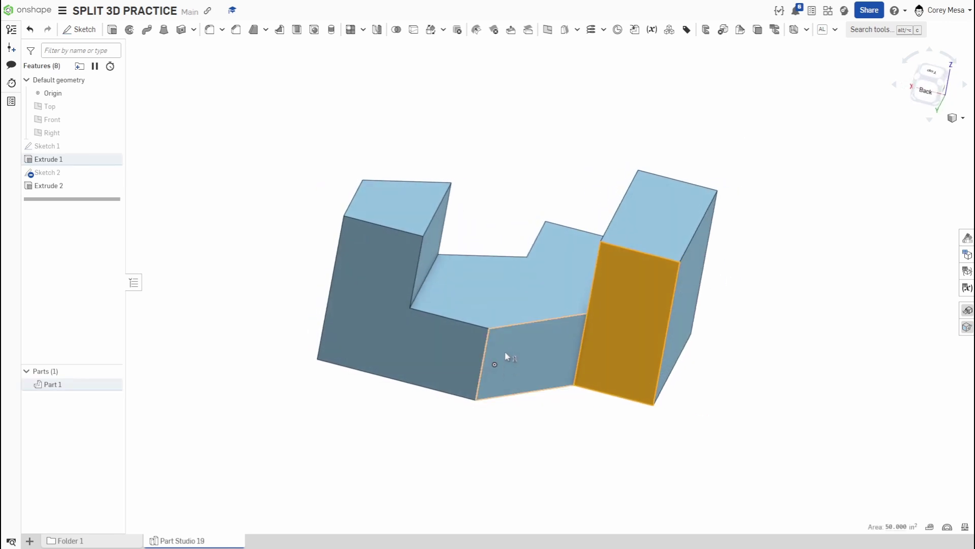
left_click(757, 196)
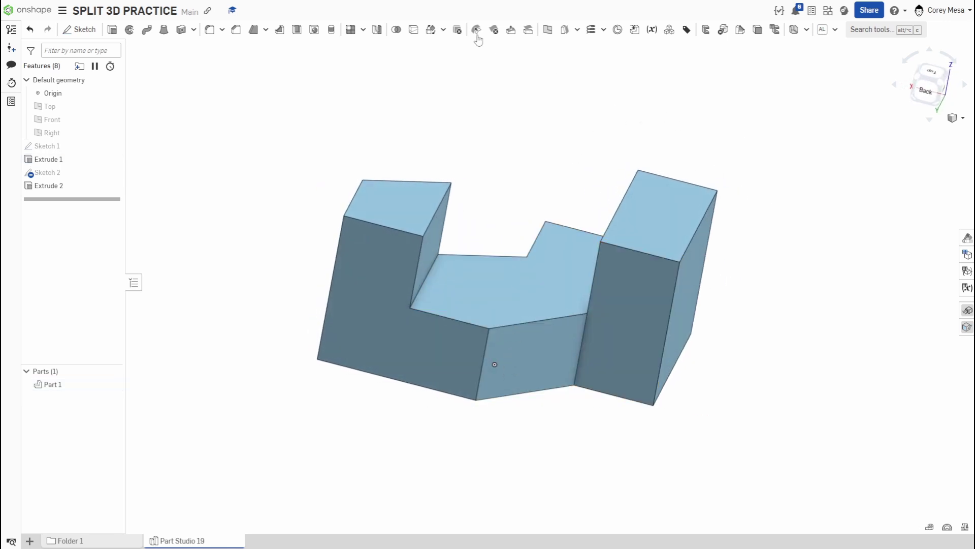
- Split the notched part with the horizontal floor face of the notch as the splitting entity, keeping both sides
left_click(413, 31)
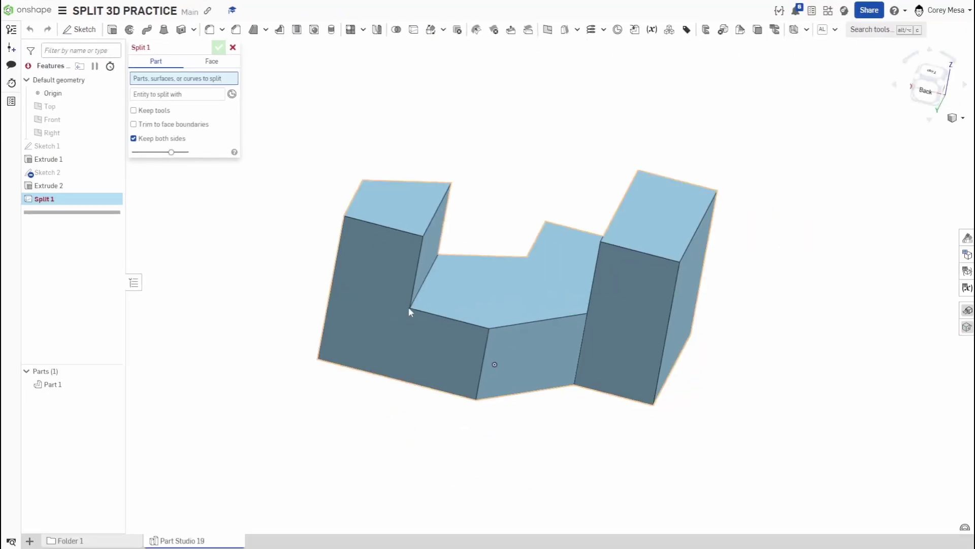
left_click(408, 309)
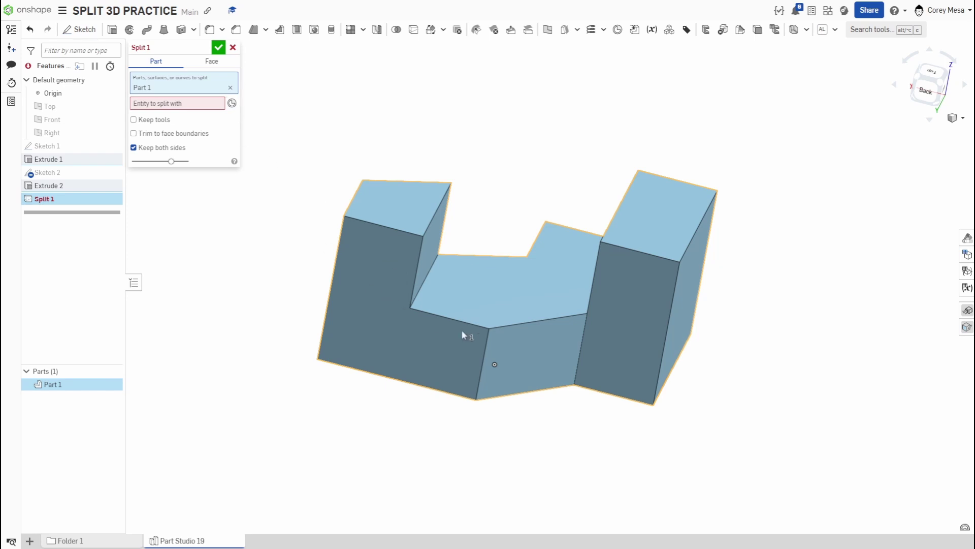
left_click(218, 103)
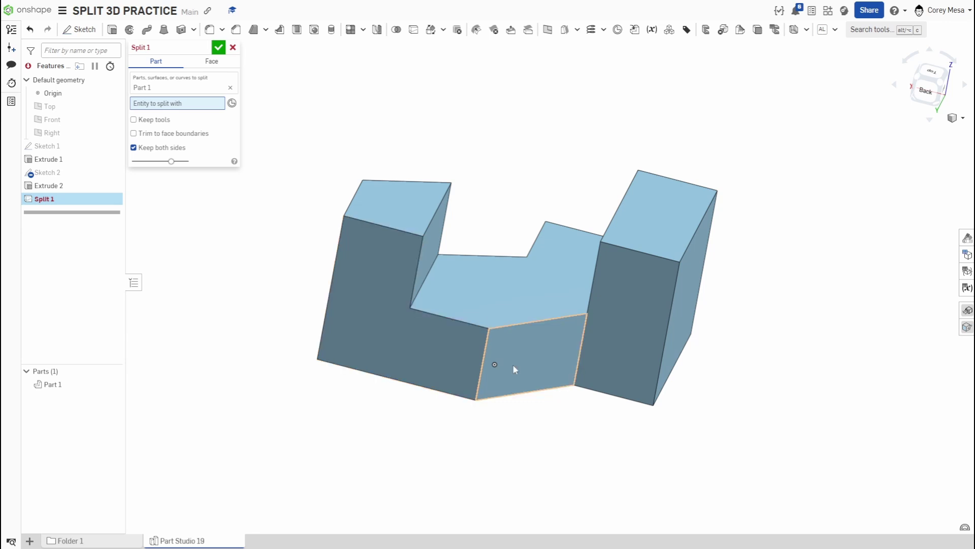
left_click(511, 293)
scroll(388, 303, "up", 5)
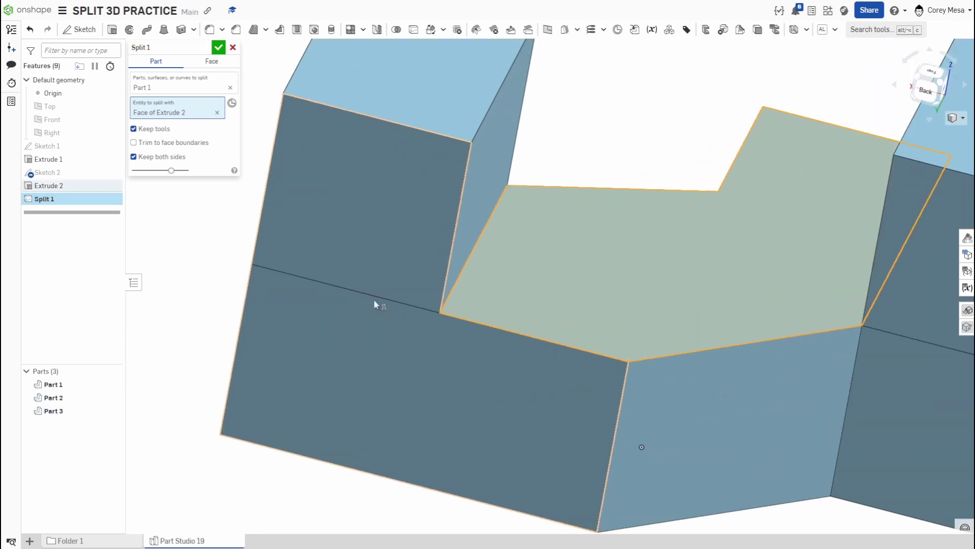
scroll(655, 303, "down", 3)
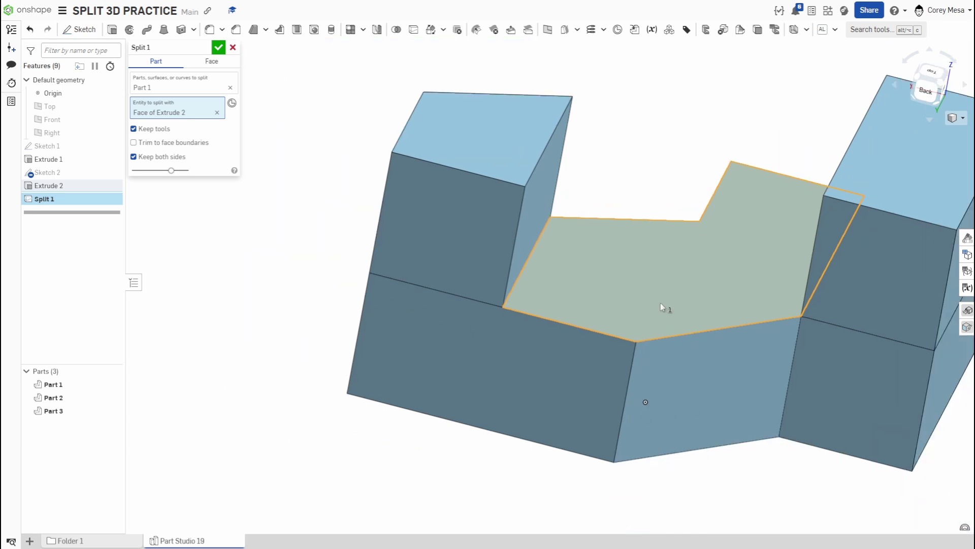
key("Down")
key("Down")
key("Down")
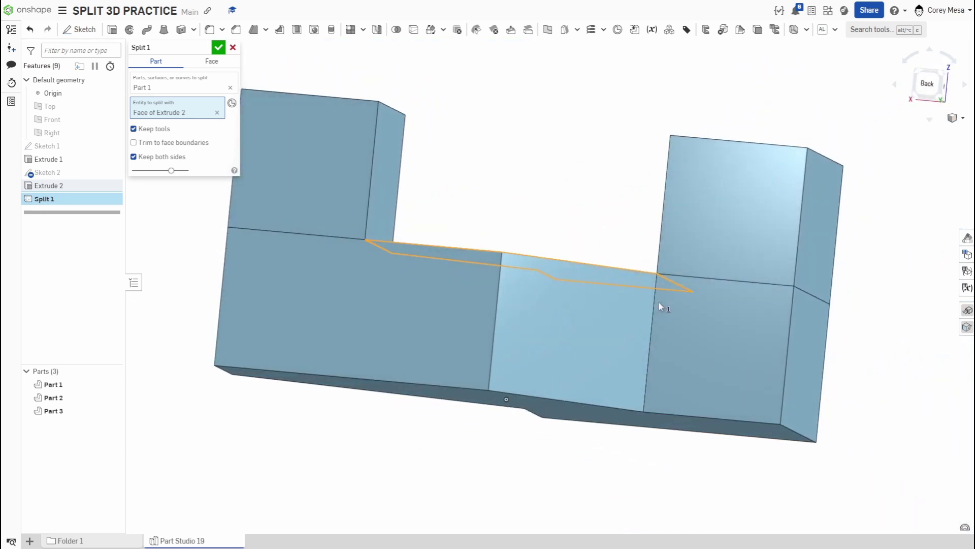
scroll(663, 308, "down", 2)
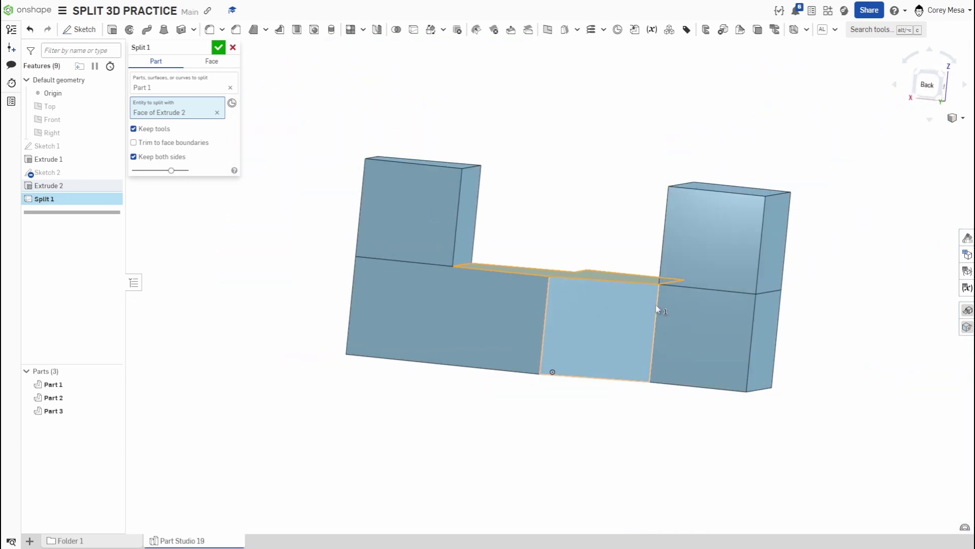
key("shift+Left")
key("Up")
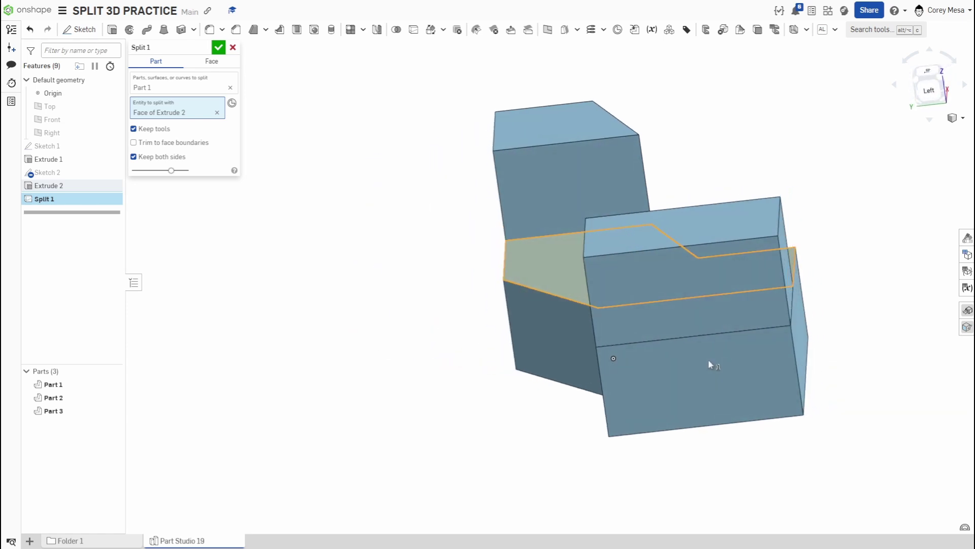
key("Down")
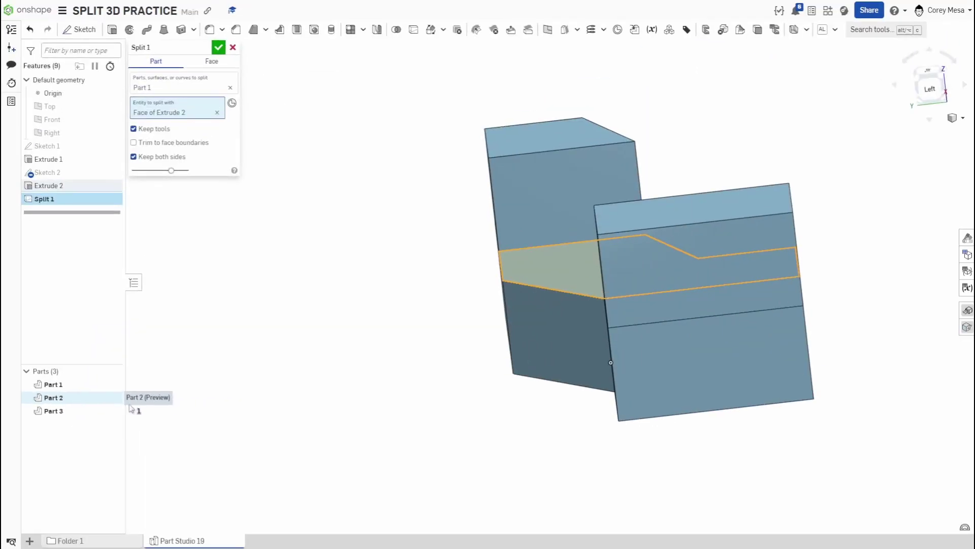
right_click_drag(131, 408, 268, 432)
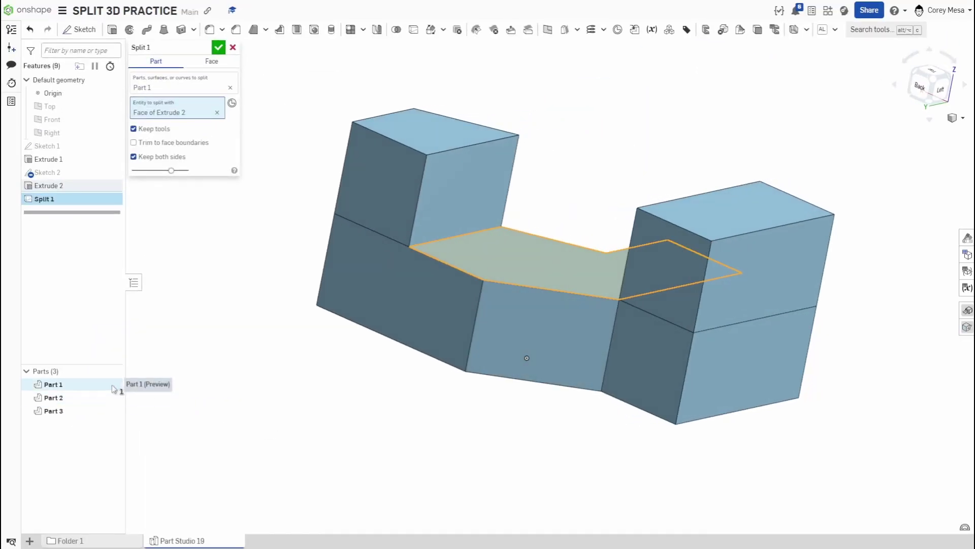
left_click(219, 47)
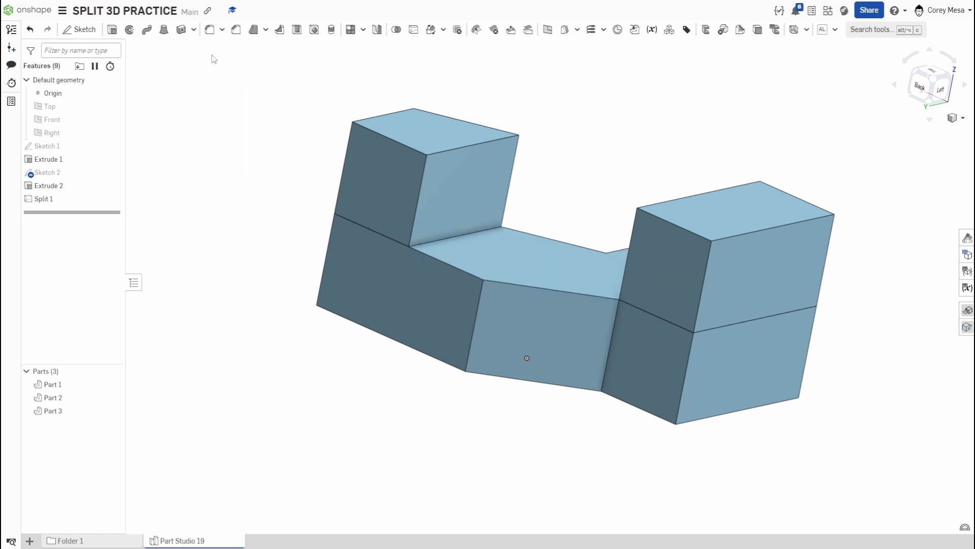
- Hide Part 1 and Part 2 to inspect the remaining lower body, and show both parts again
left_click(112, 384)
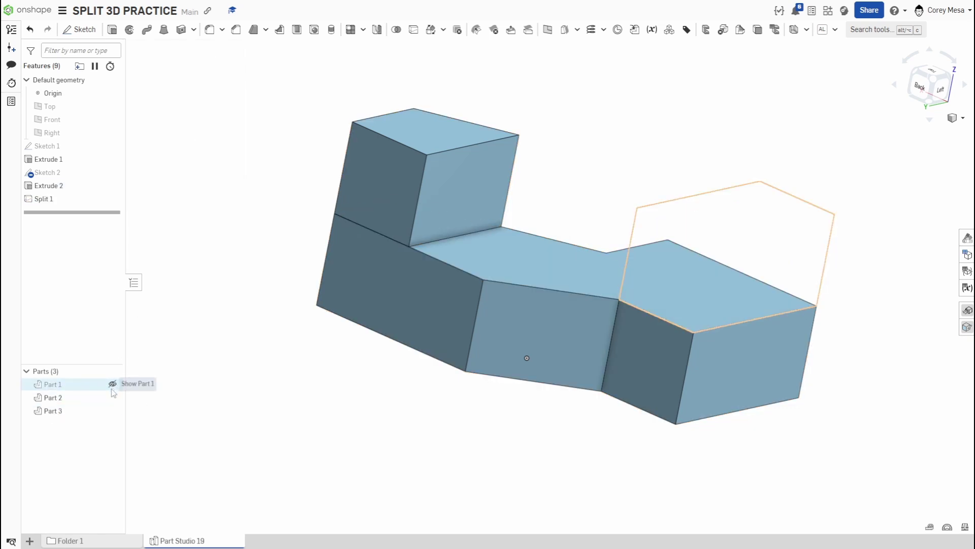
left_click(113, 397)
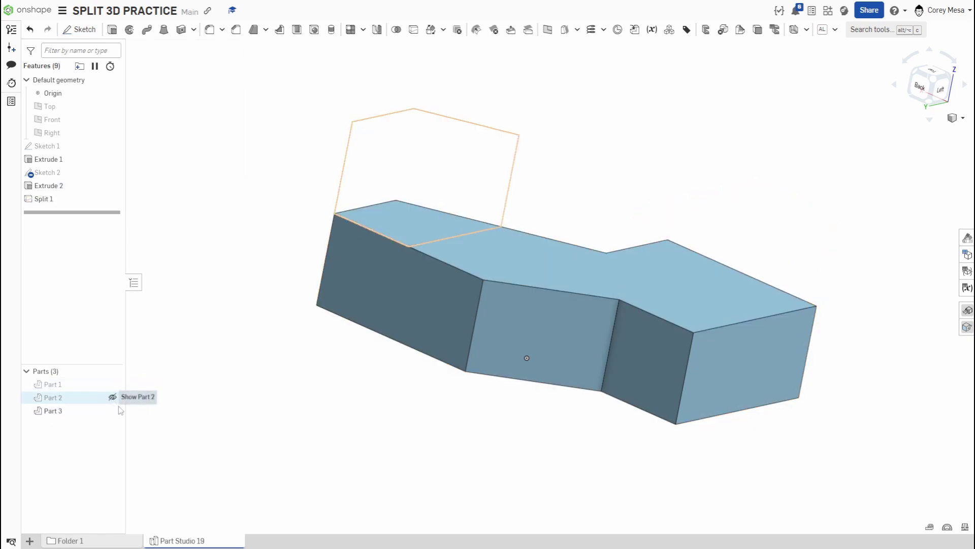
right_click_drag(181, 387, 317, 381)
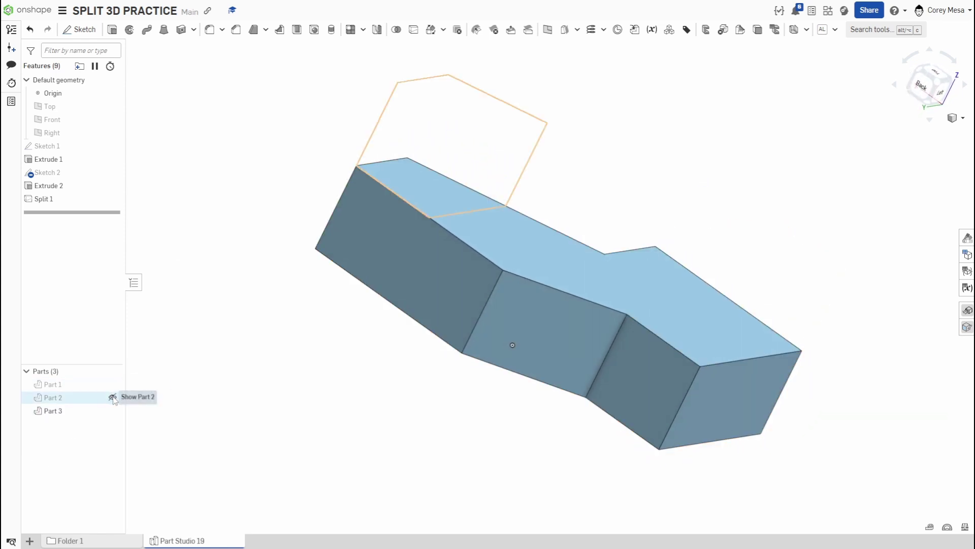
left_click(113, 398)
left_click(113, 385)
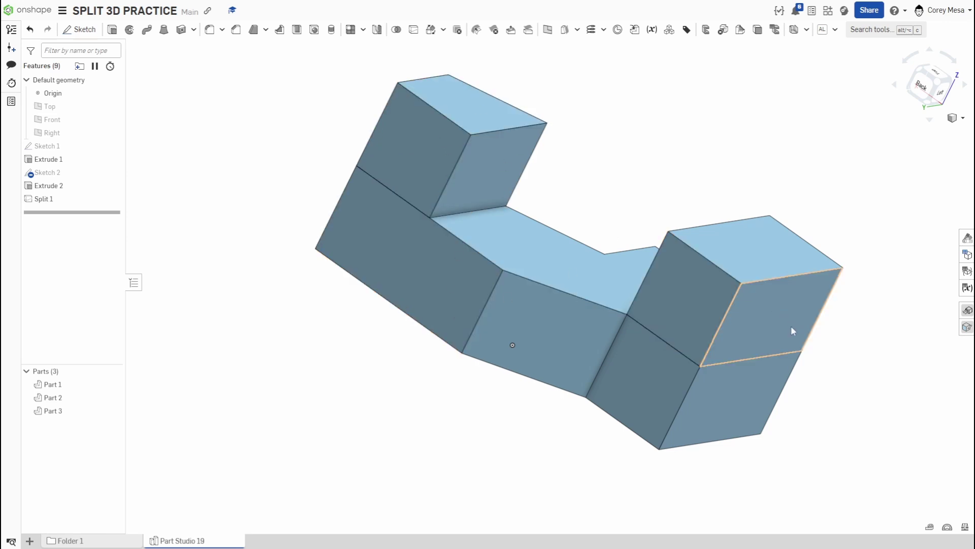
- Edit Split 1 to replace the notch floor with the large L-shaped angled front face of Extrude 1 as the splitting entity
double_click(55, 199)
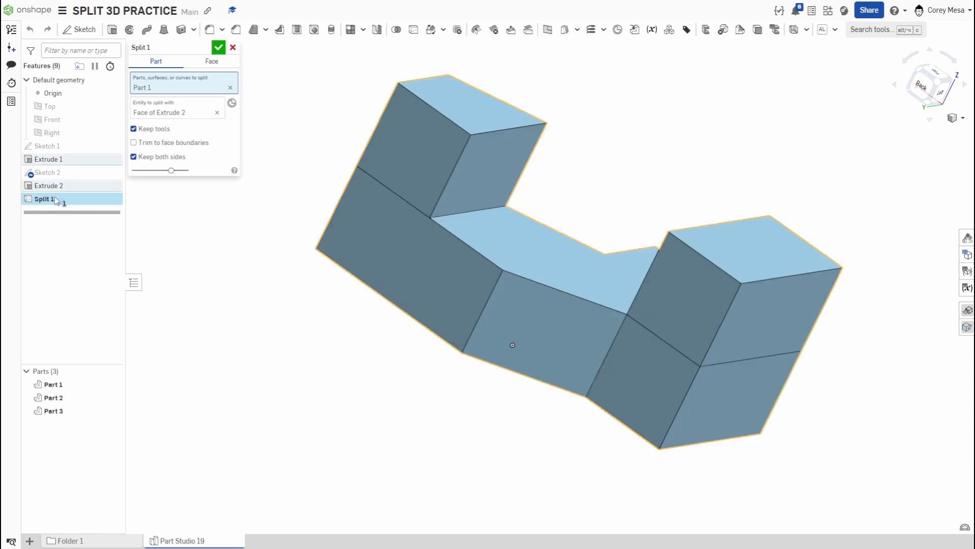
left_click(217, 113)
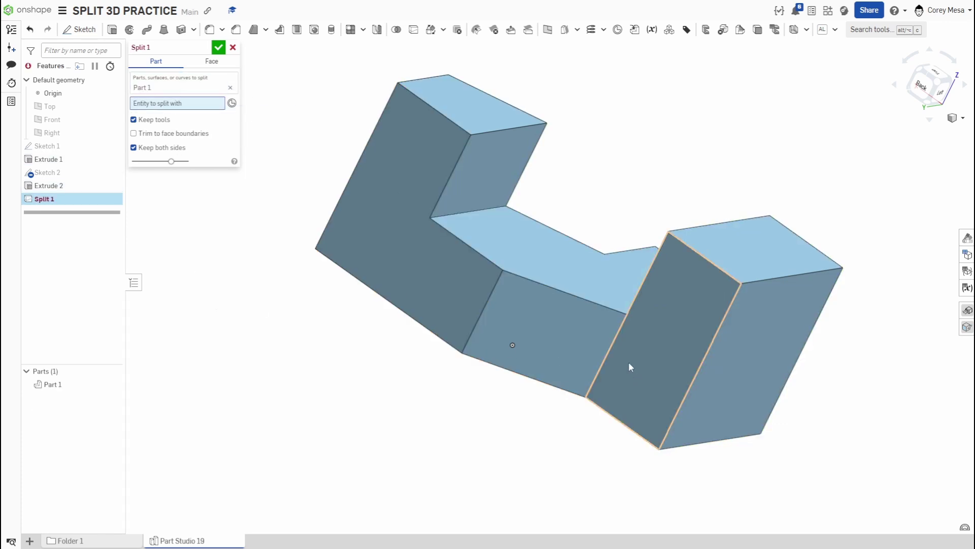
right_click_drag(594, 341, 392, 203)
left_click(519, 288)
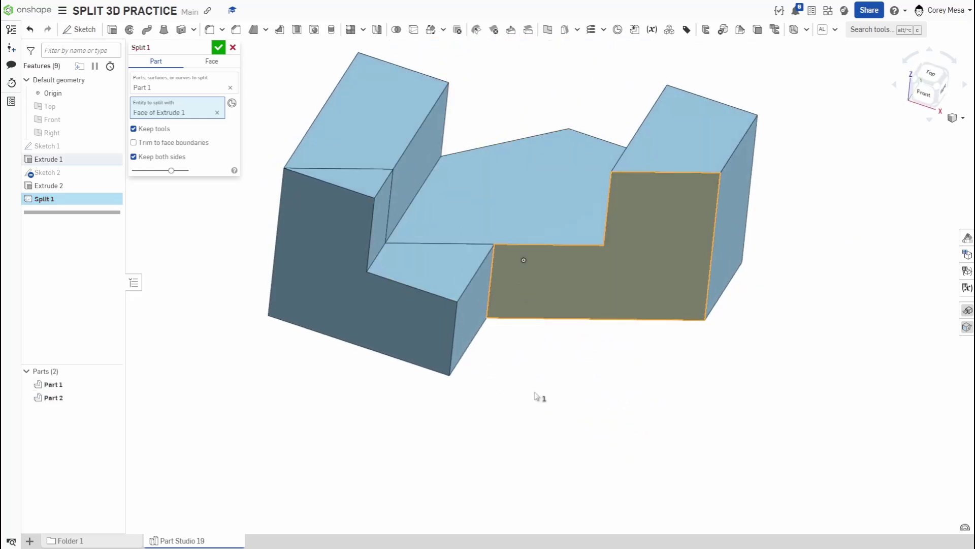
mouse_move(655, 357)
right_mouse_down()
mouse_move(646, 393)
mouse_move(645, 353)
right_mouse_up()
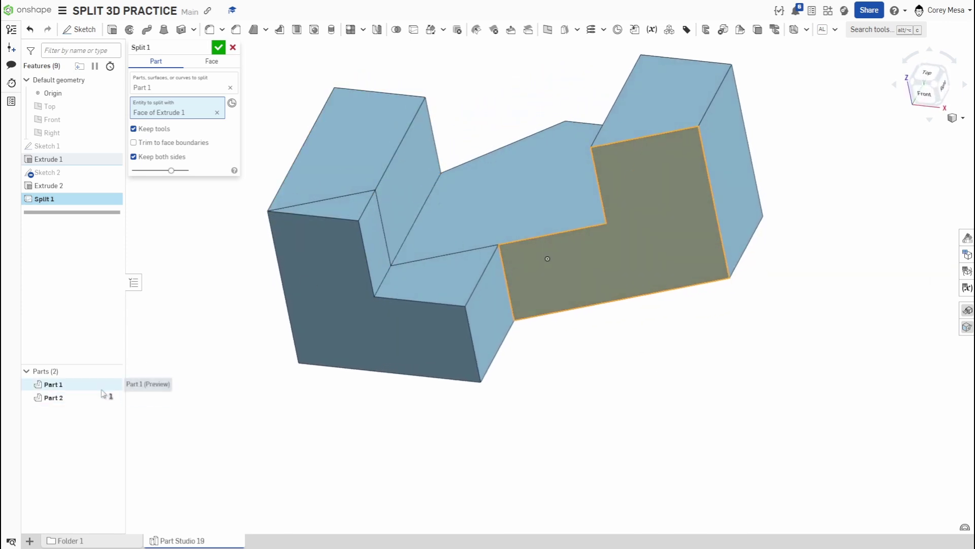
left_click(219, 50)
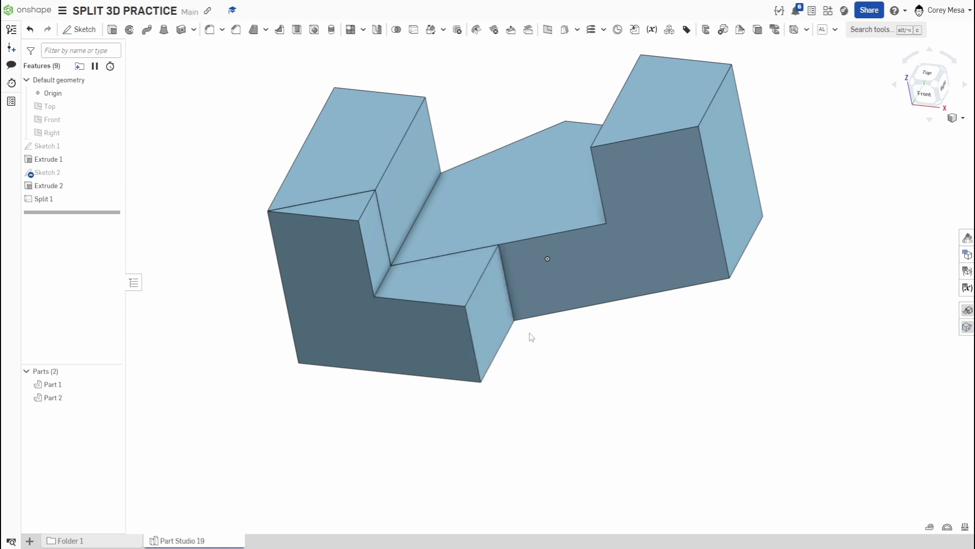
- Hide and show Part 2 and Part 1 in turn to inspect each of the two split bodies separately
left_click(112, 396)
right_click_drag(322, 407, 408, 420)
left_click(112, 397)
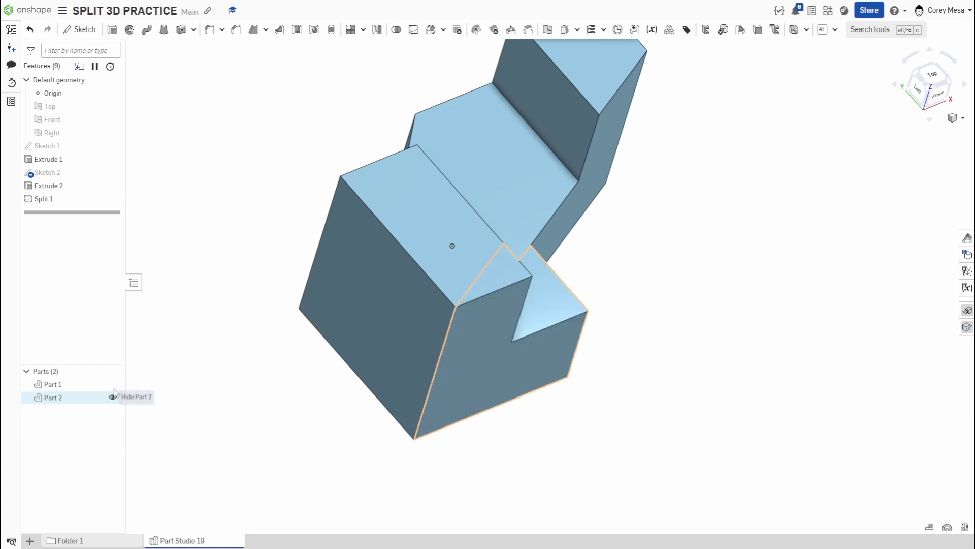
left_click(112, 384)
right_click_drag(529, 409, 431, 387)
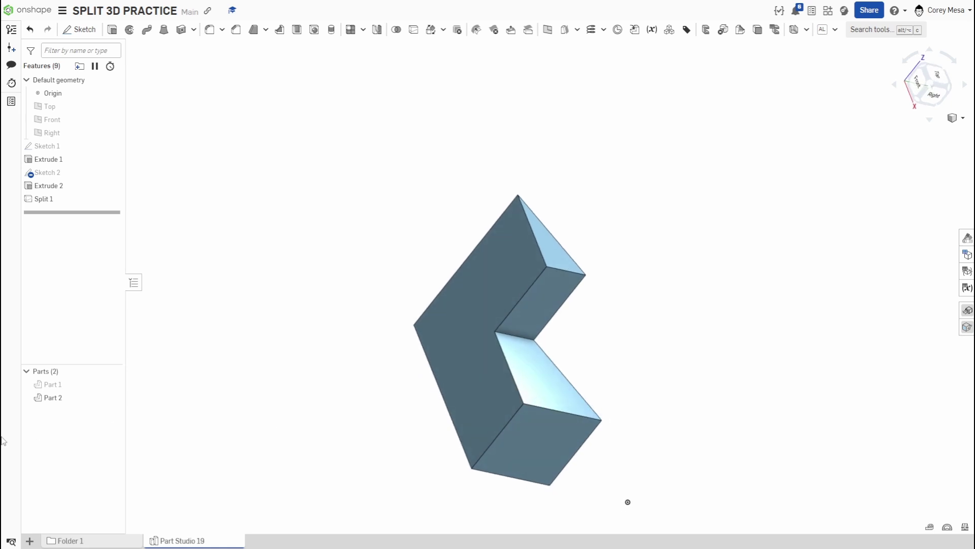
left_click(112, 384)
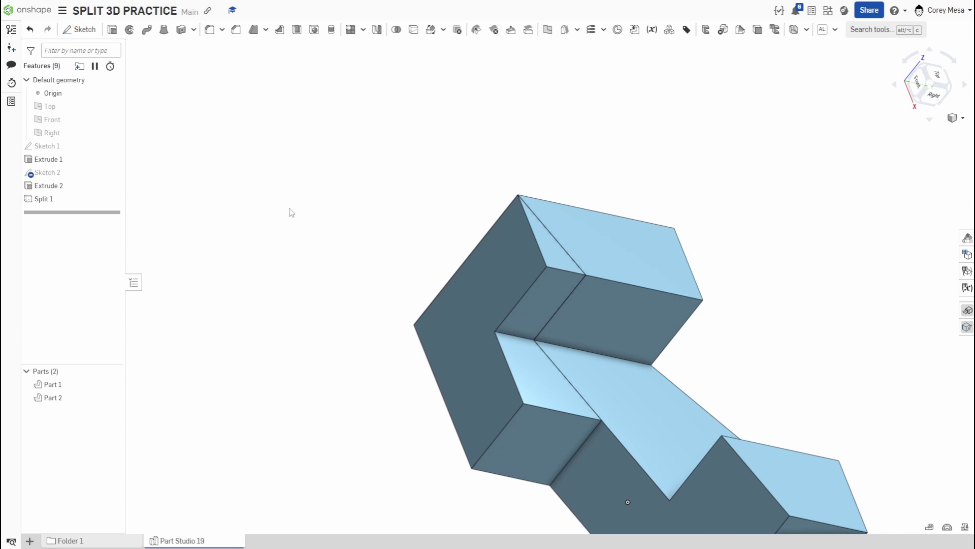
- Edit Split 1 to use the narrow side face at the inner front corner of Extrude 1 as the splitting entity
double_click(45, 200)
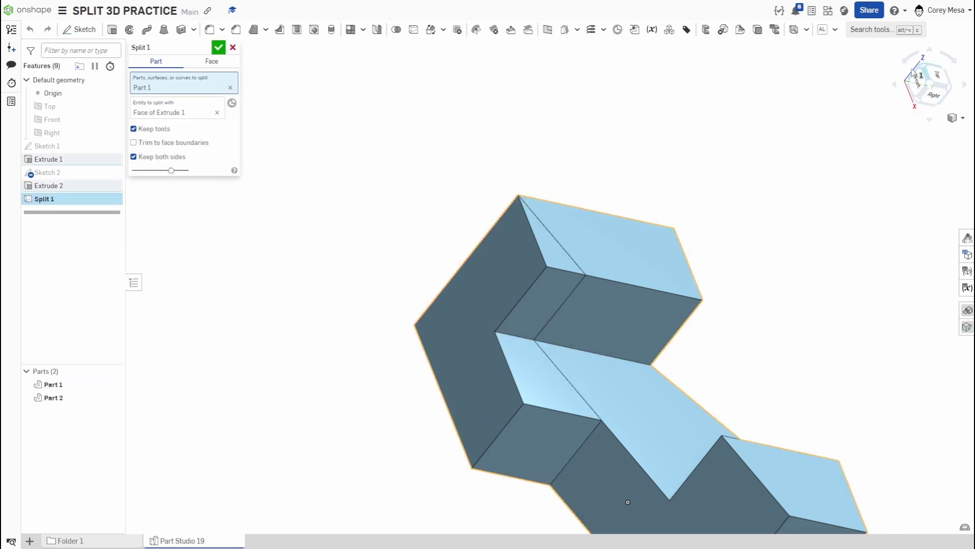
left_click(931, 89)
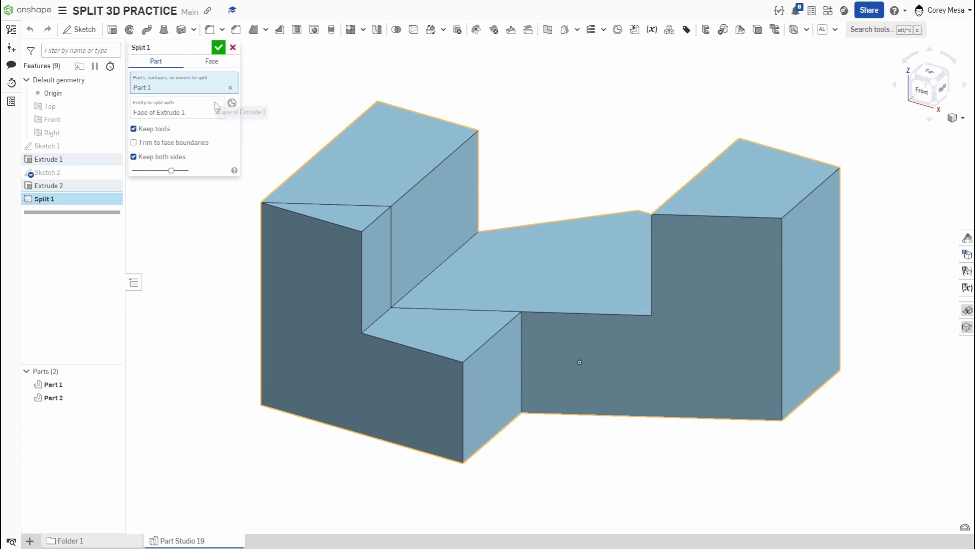
left_click(217, 112)
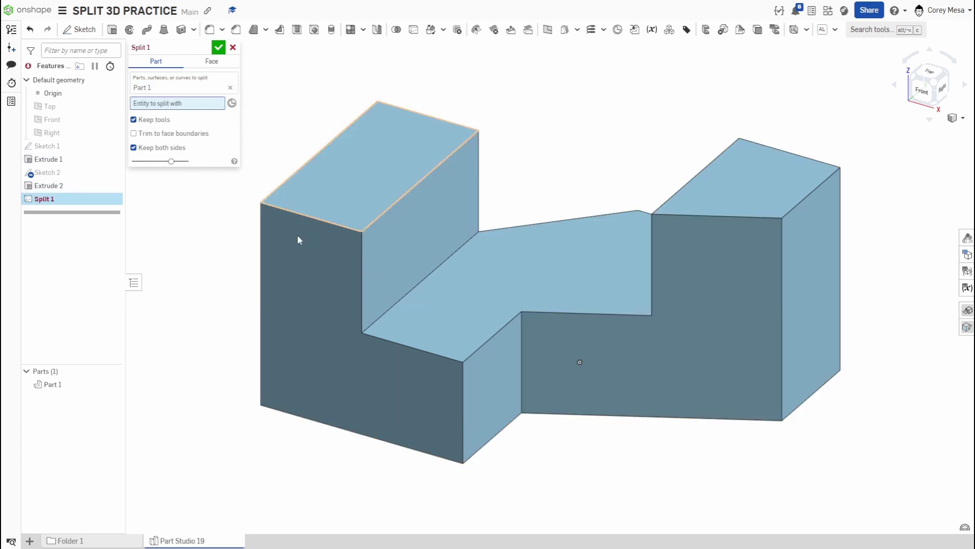
left_click(495, 388)
right_click_drag(524, 492, 564, 474)
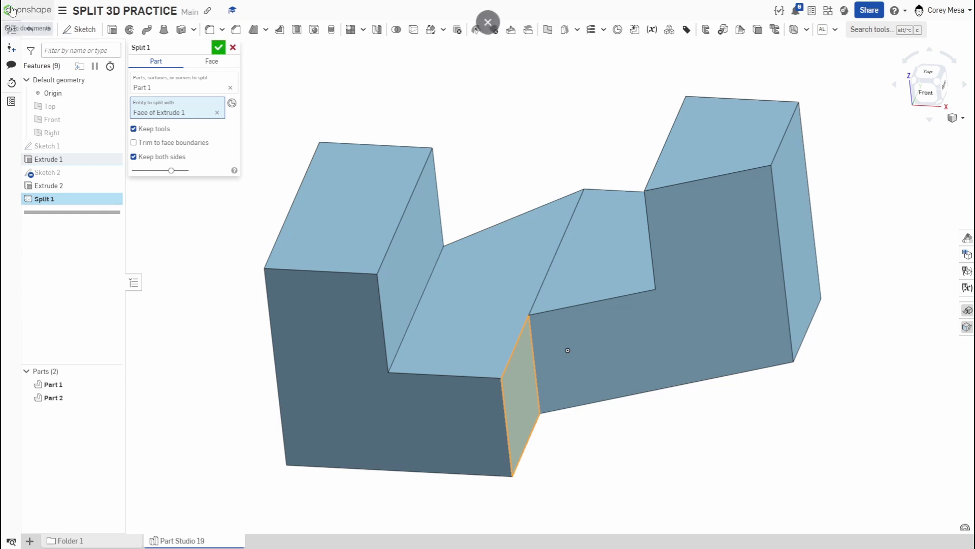
left_click_drag(32, 210, 30, 204)
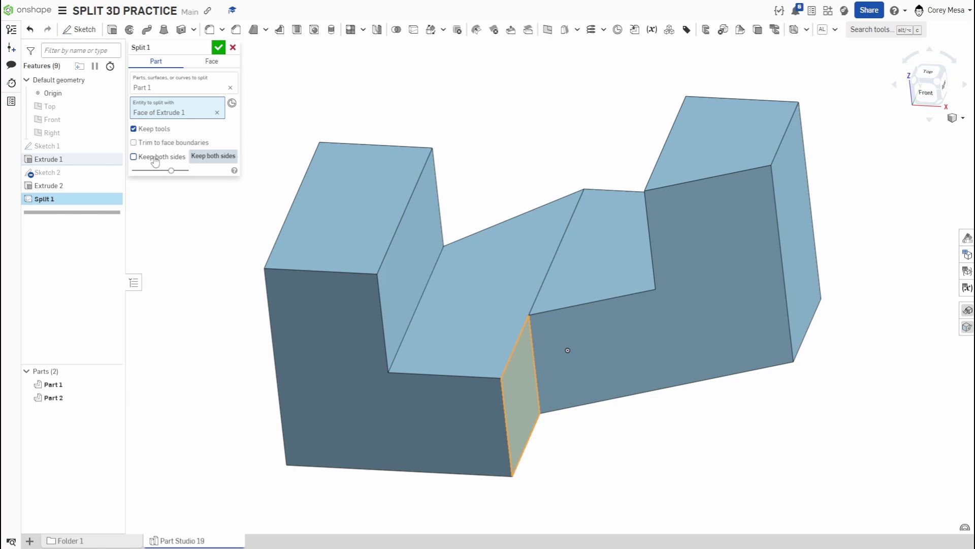
- Switch Keep tools and Keep both sides off and on again in Split 1 to compare their effects
right_click_drag(568, 460, 603, 470)
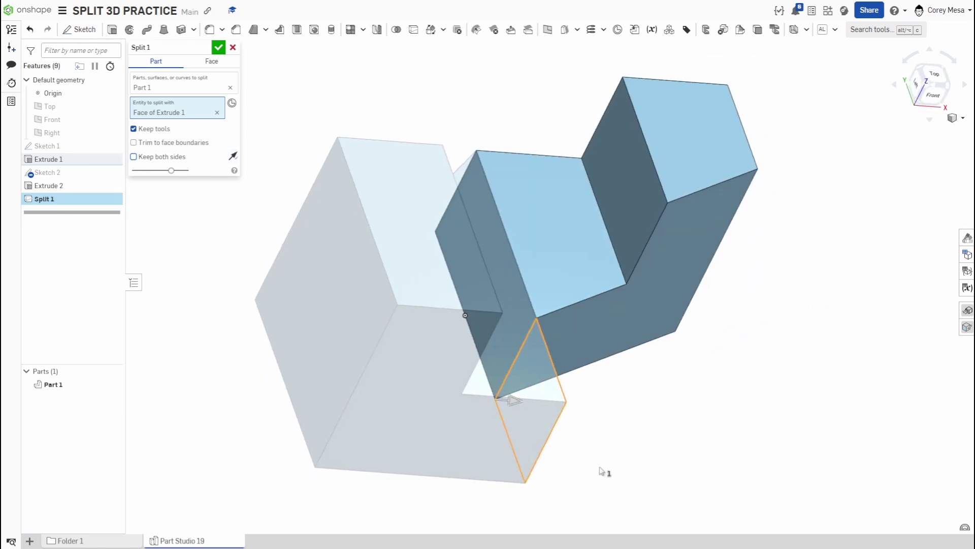
left_click(134, 129)
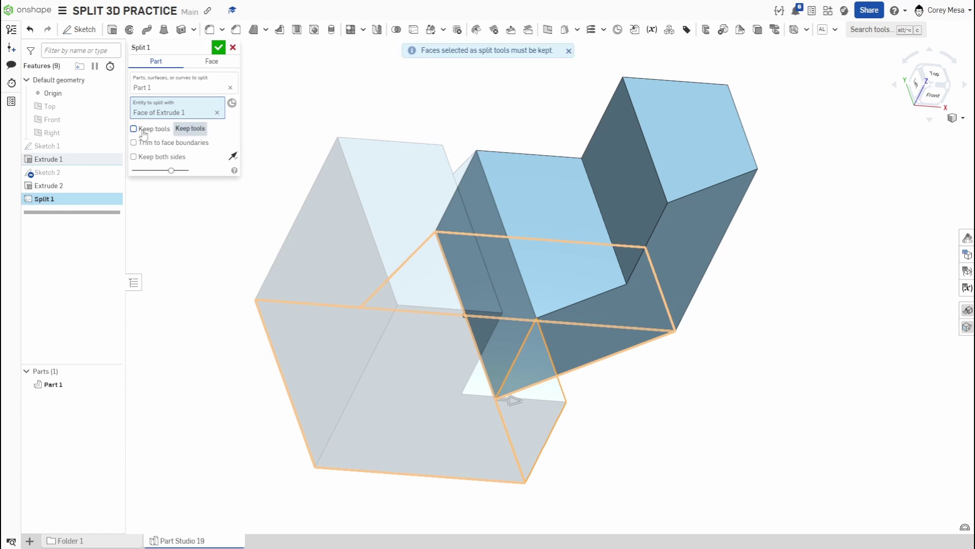
left_click(134, 157)
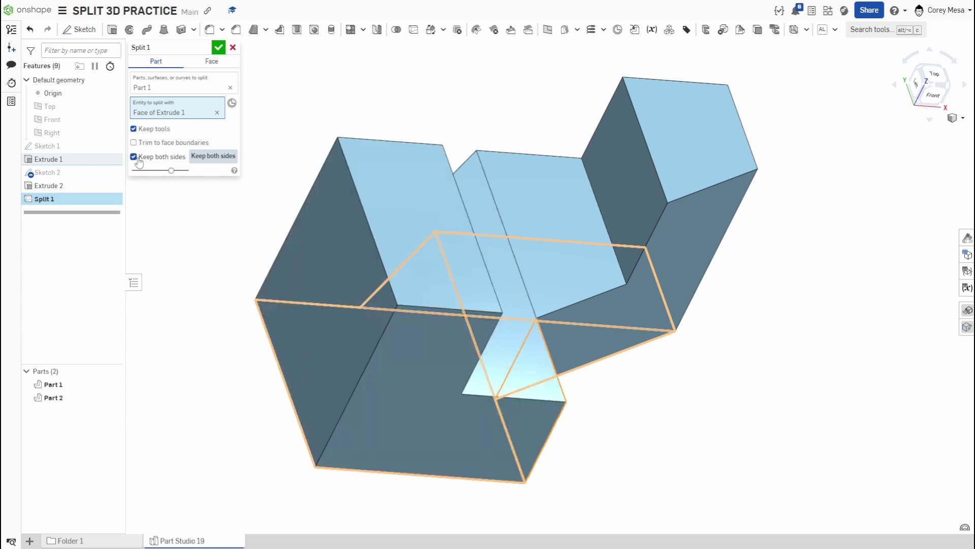
left_click(134, 129)
right_click_drag(599, 382, 583, 365)
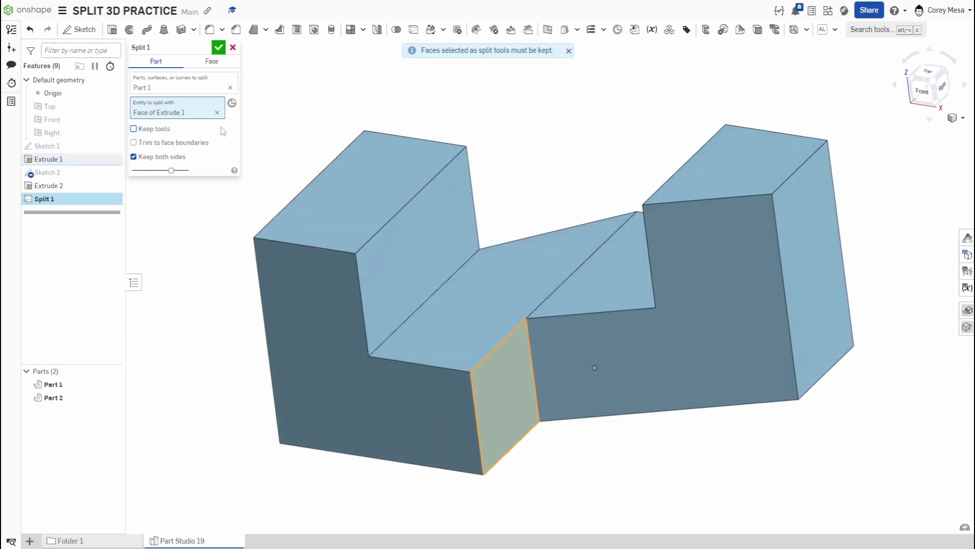
left_click(163, 128)
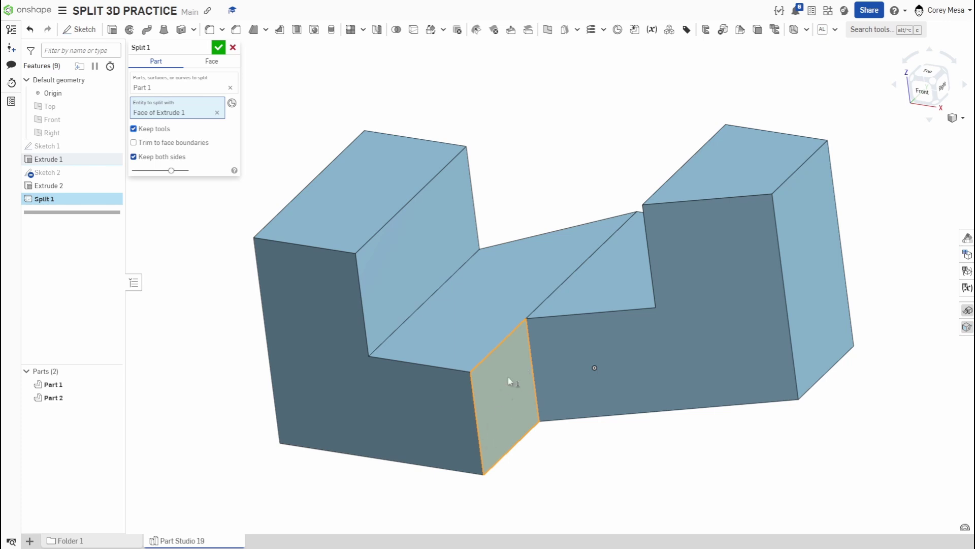
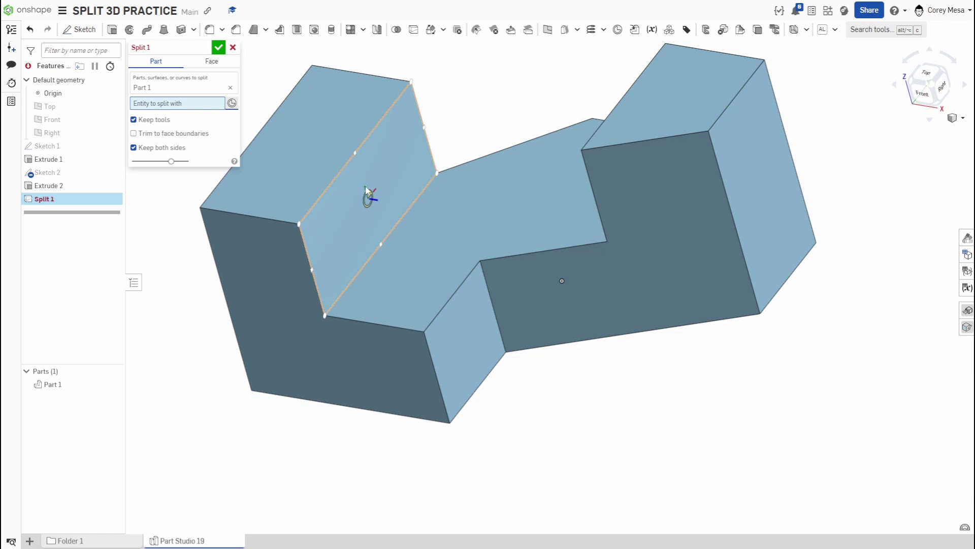
- Try splitting Part 1 with a mate connector centred on the notch's inner side wall, and with that Extrude 2 face itself
left_click(376, 202)
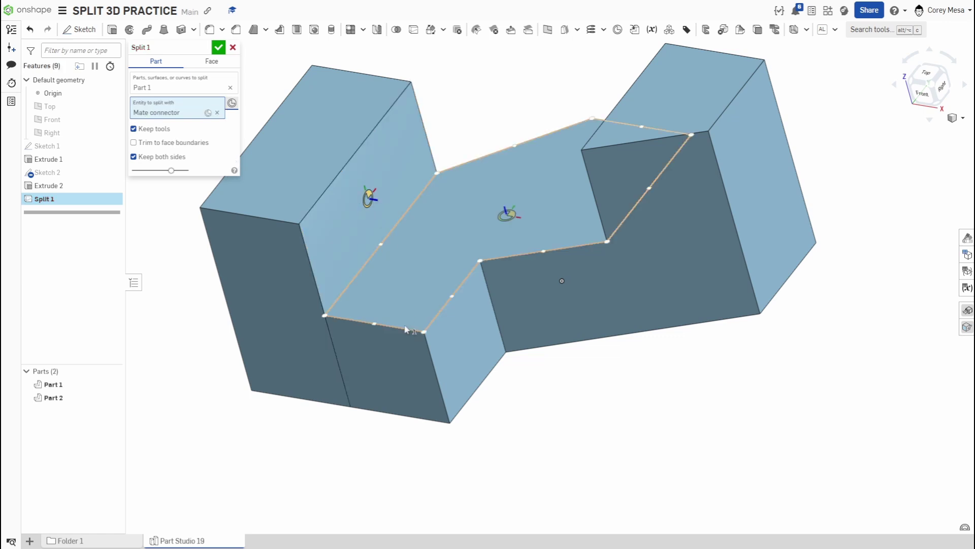
right_click_drag(505, 211, 305, 273)
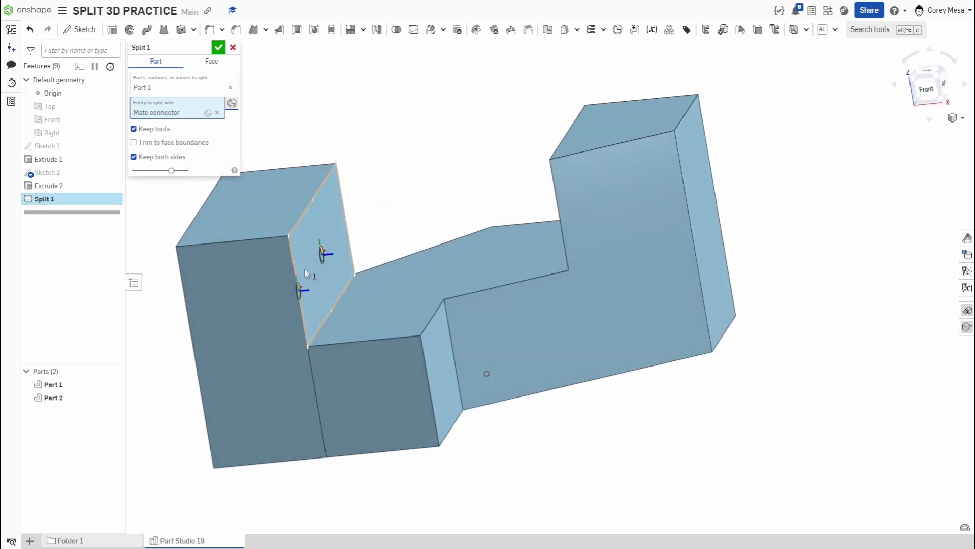
left_click(217, 112)
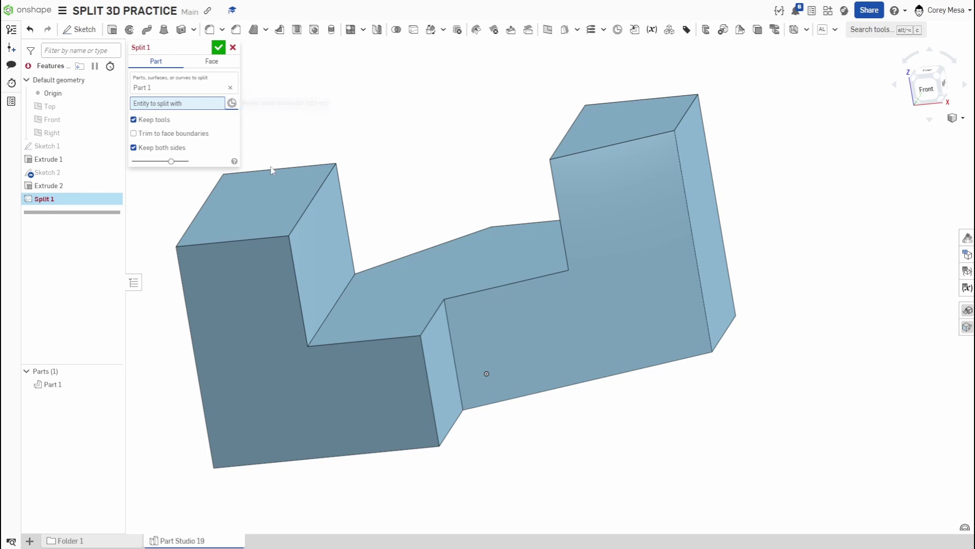
left_click(320, 253)
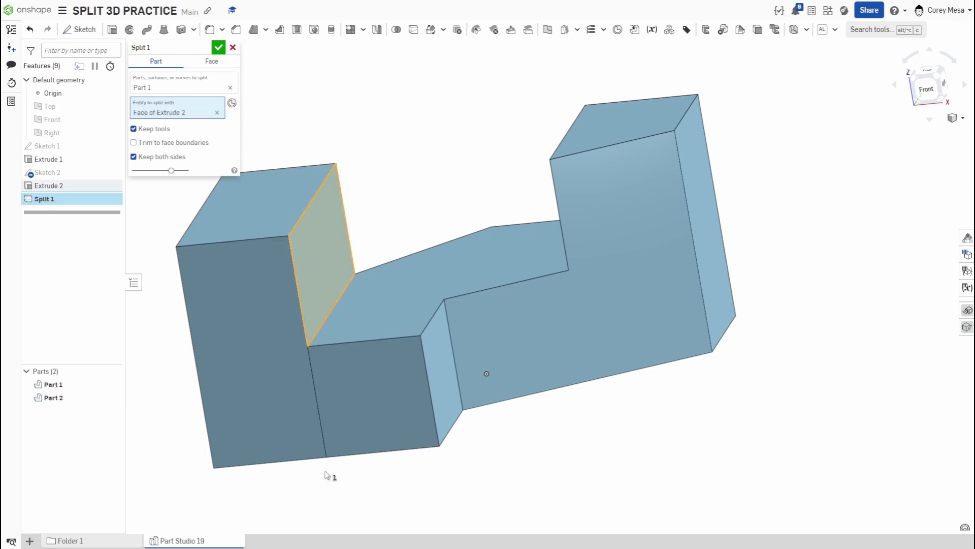
- Replace the splitting face with a mate connector at the midpoint of the notch wall's upper edge, oriented along the edge, and accept Split 1
left_click(217, 113)
scroll(320, 216, "up", 5)
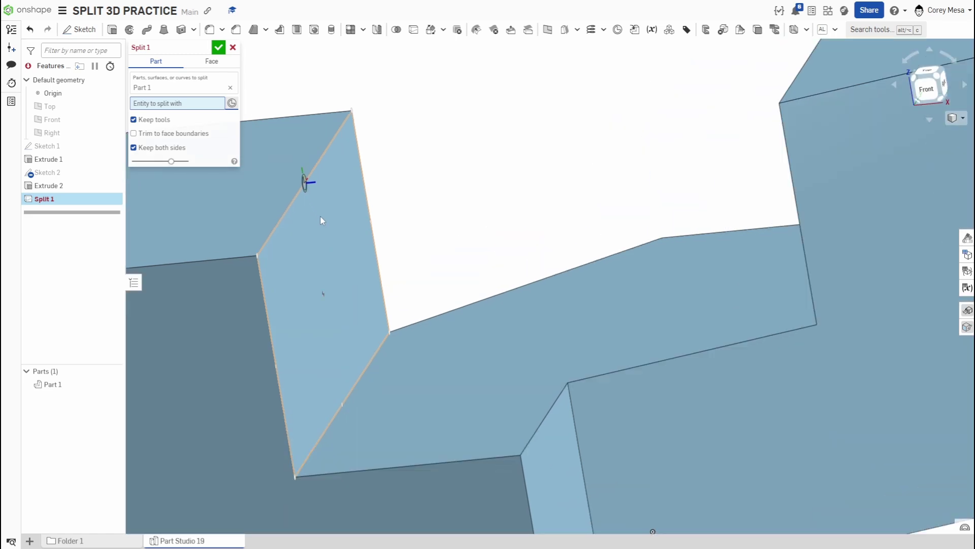
left_click(306, 183)
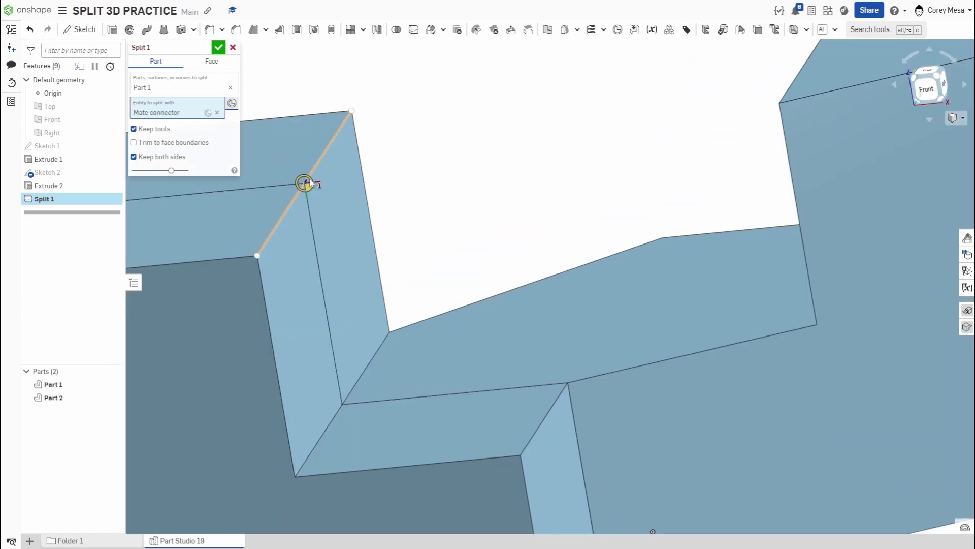
scroll(340, 225, "down", 5)
right_click_drag(356, 238, 434, 340)
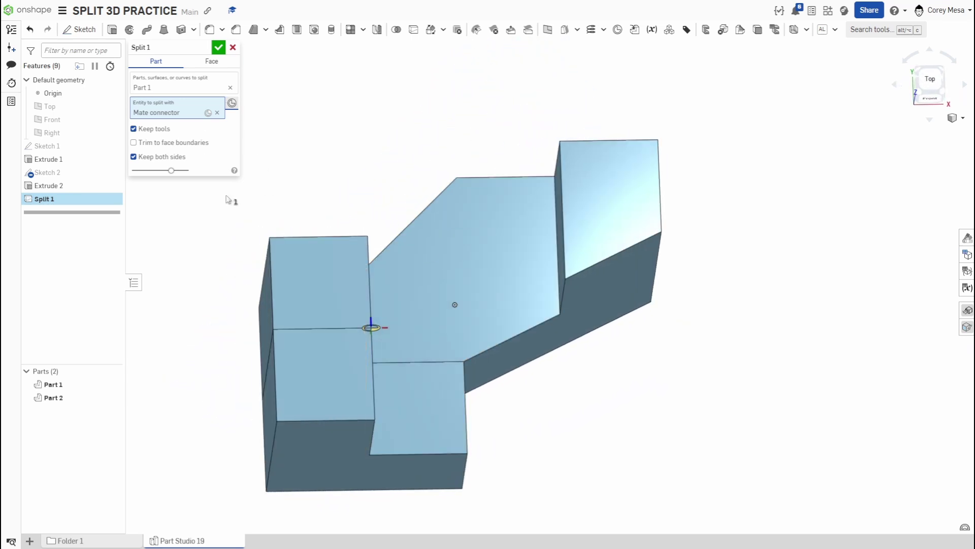
right_click_drag(497, 475, 429, 442)
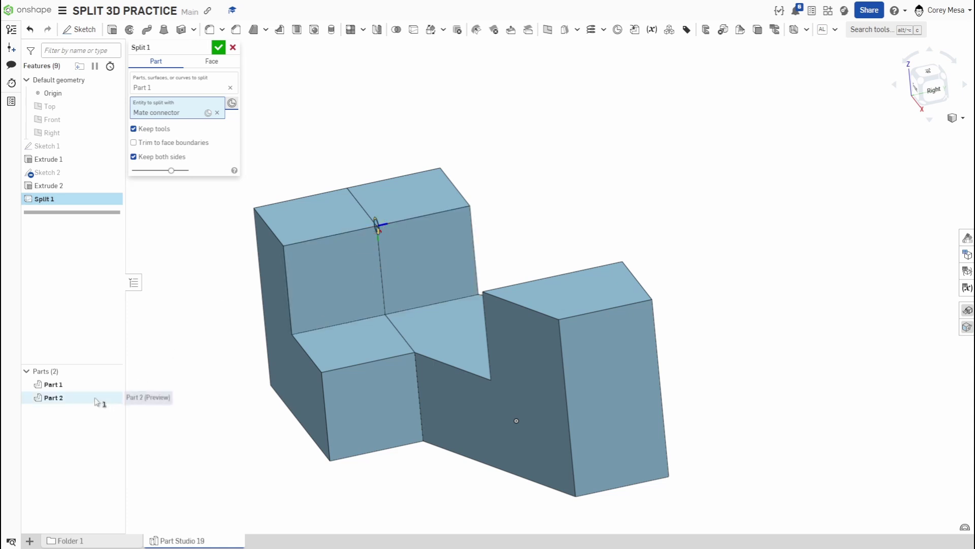
key("Return")
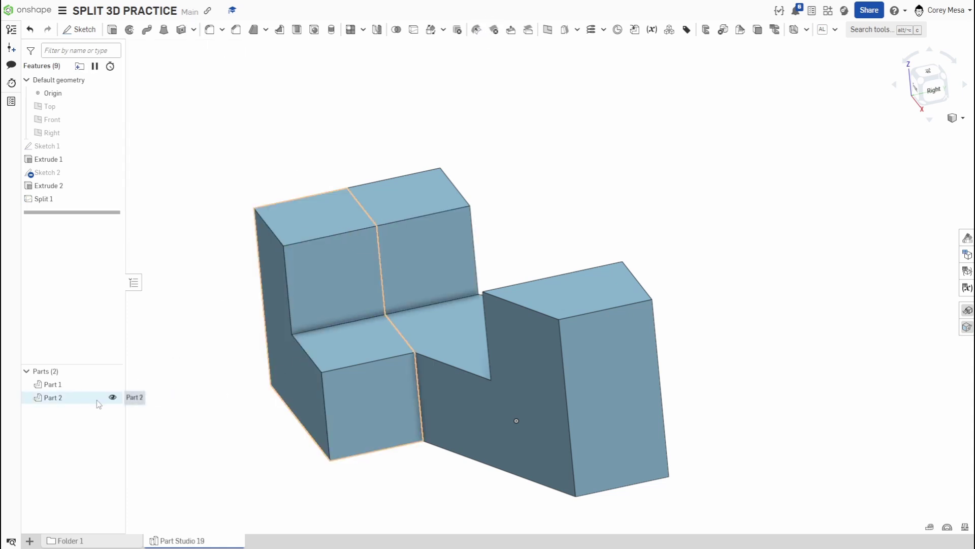
- Hide and show Part 2, and examine the cut through the block from the front and from above
left_click(112, 398)
key("shift+1")
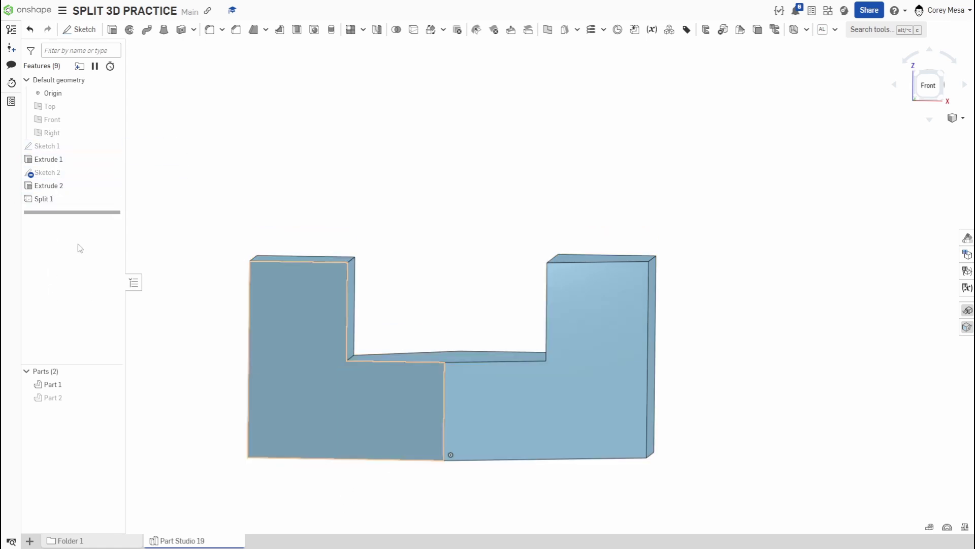
left_click(112, 398)
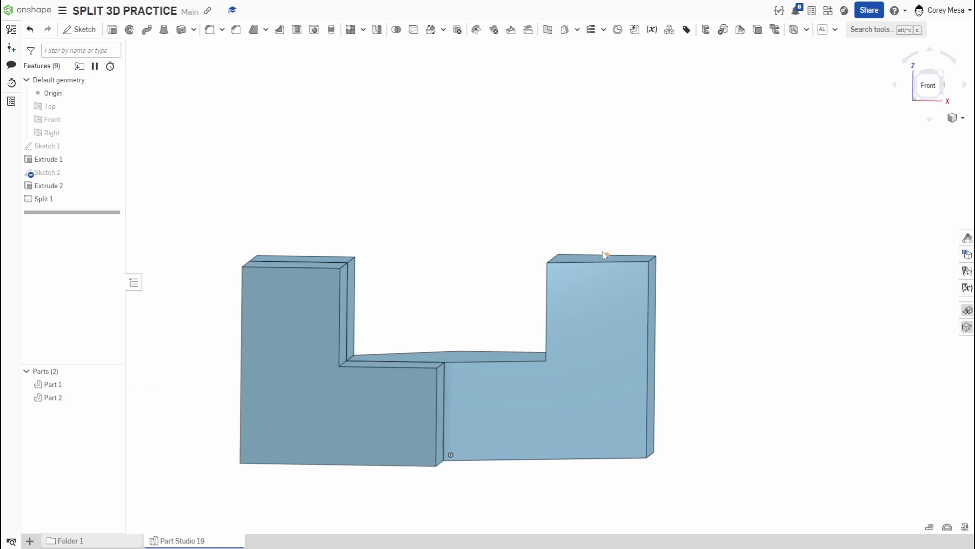
right_click_drag(605, 256, 528, 325)
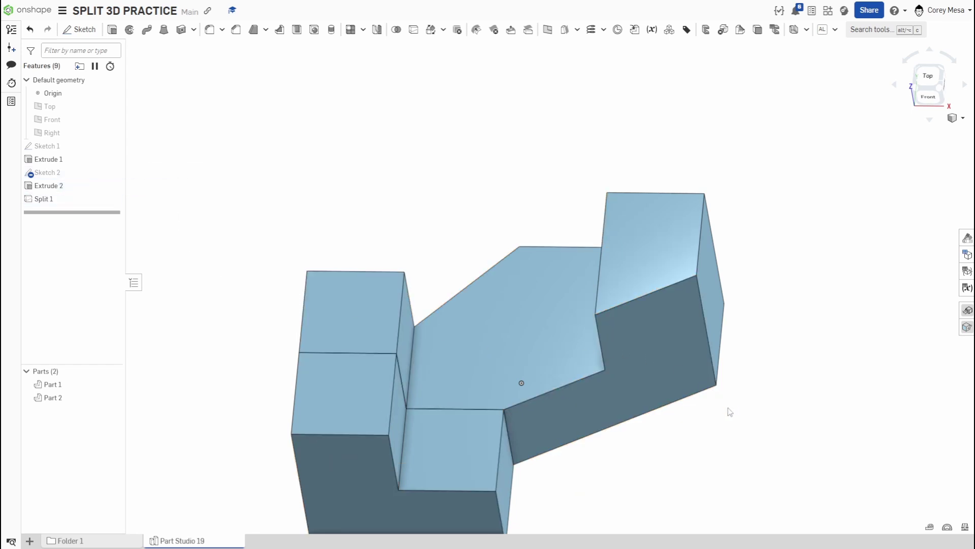
right_click_drag(727, 410, 728, 368)
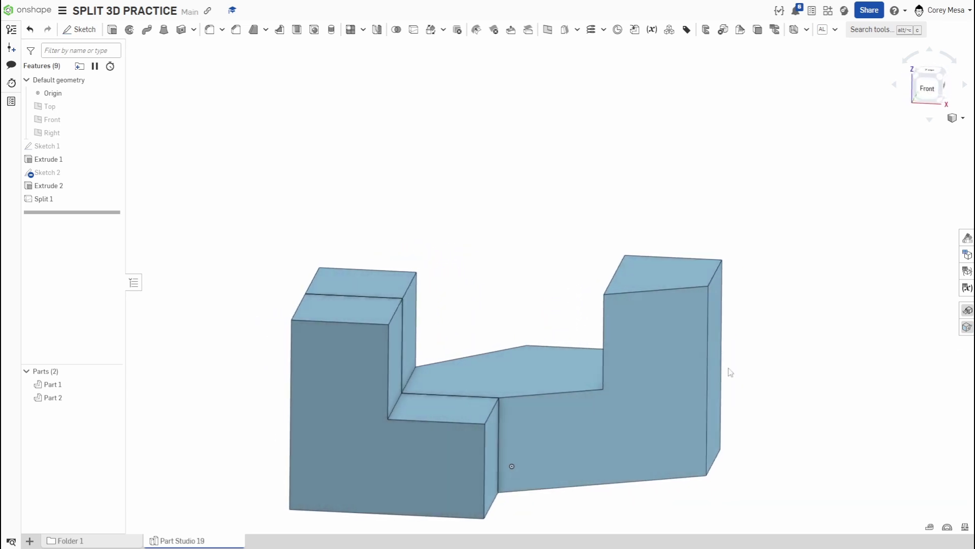
scroll(394, 311, "up", 5)
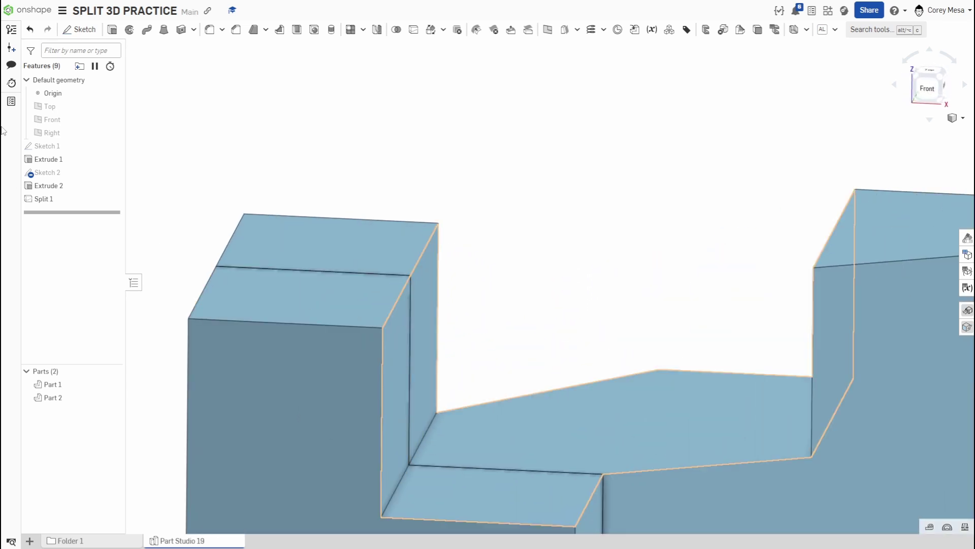
- Insert a 0.75 in radius fillet on the notch wall's upper edge before Split 1 in the feature history, and roll forward past Split 1
left_click_drag(49, 212, 53, 194)
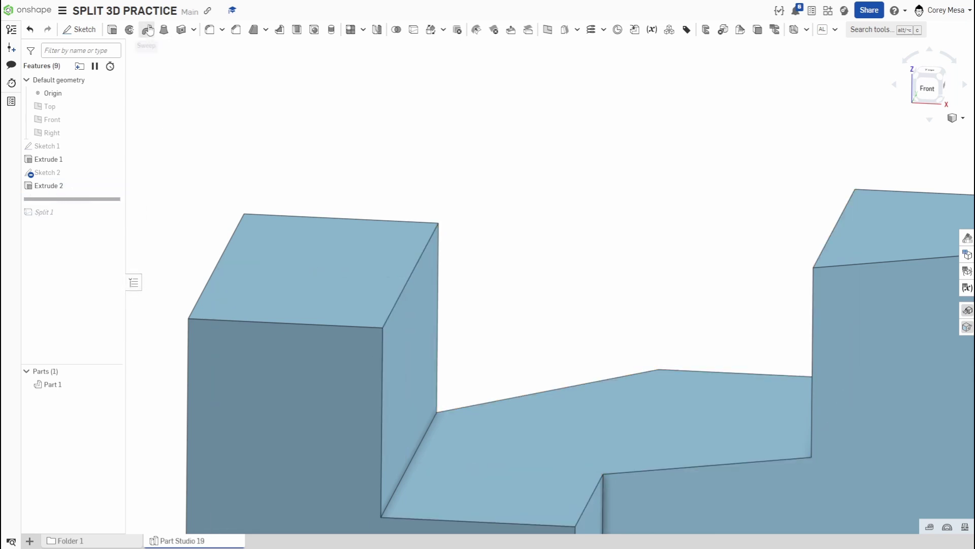
left_click(209, 30)
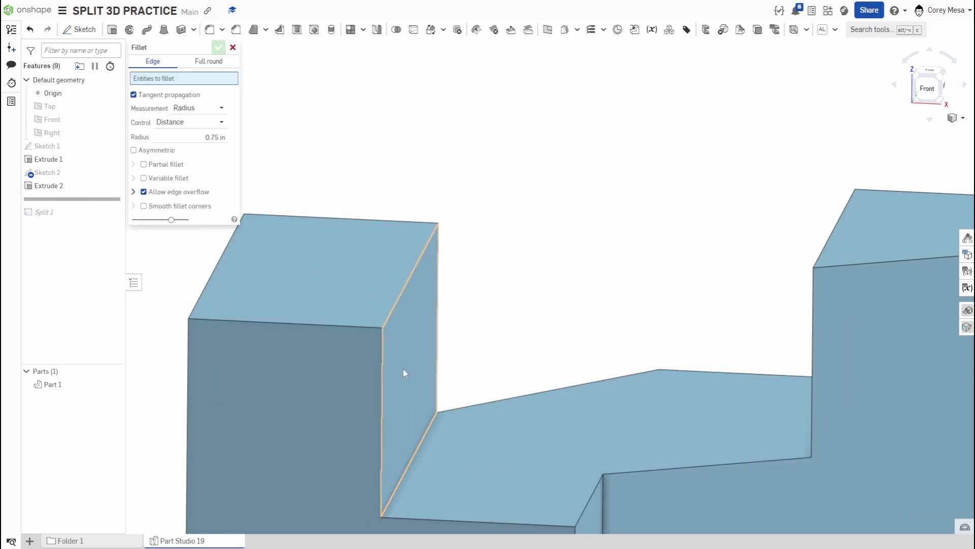
left_click(391, 313)
left_click(219, 48)
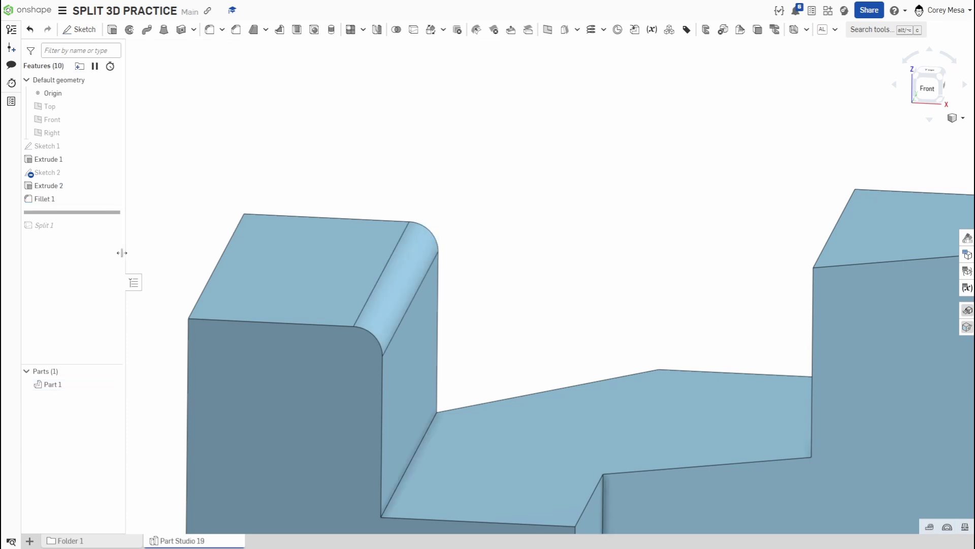
left_click_drag(90, 213, 93, 266)
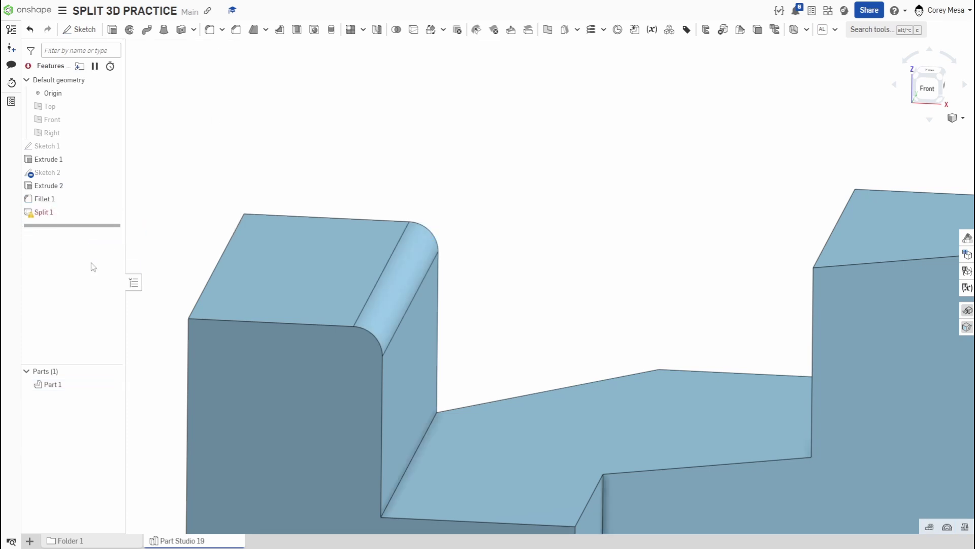
- Edit Split 1 and remove the missing mate connector from its splitting entity
double_click(44, 212)
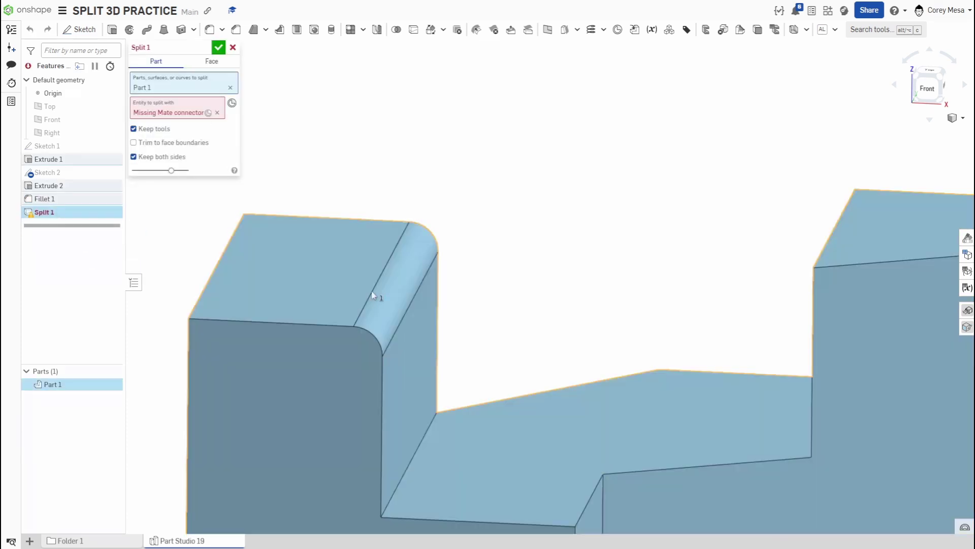
left_click(217, 112)
right_click_drag(270, 188, 396, 281)
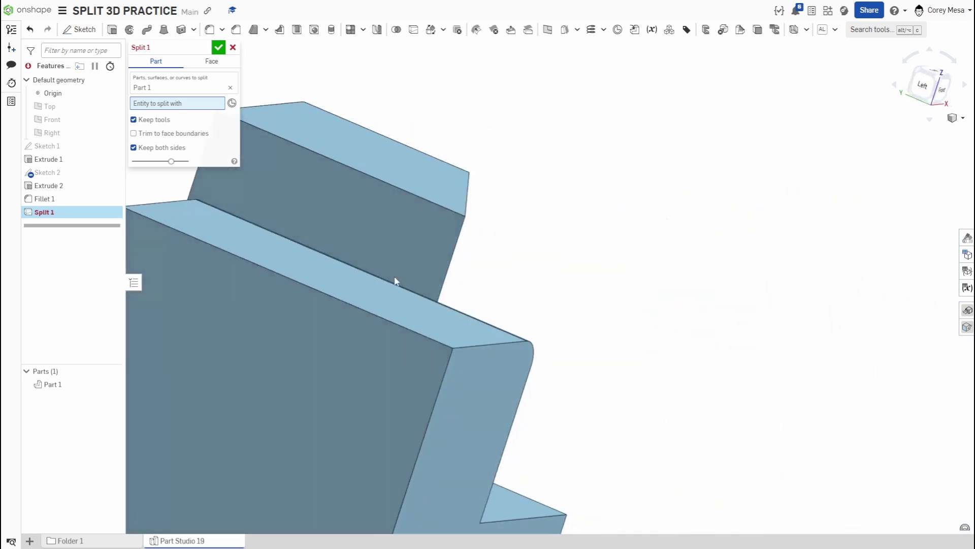
- Try a mate connector at the midpoint of the filleted block's outer top edge, oriented normal to the outer side face
left_click(232, 103)
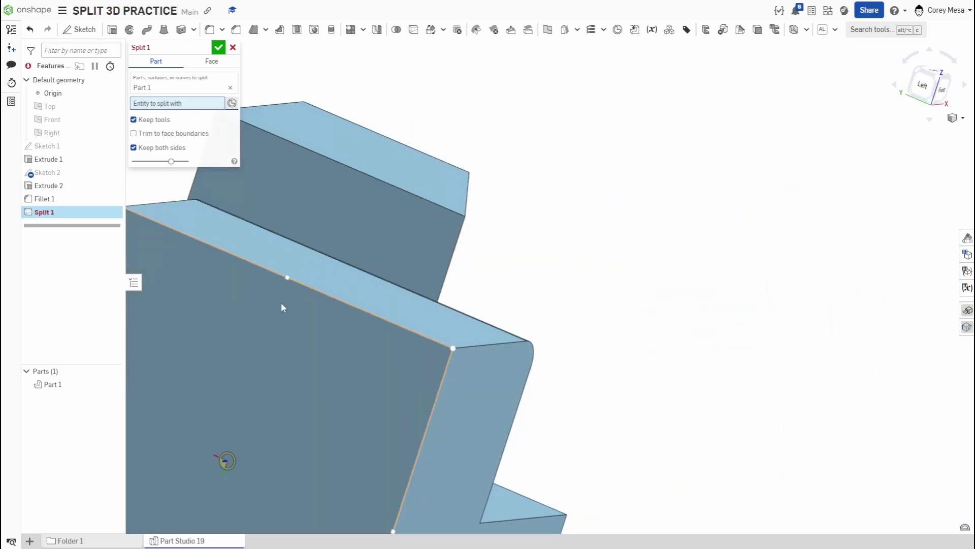
right_click_drag(273, 289, 282, 286)
left_click(282, 286)
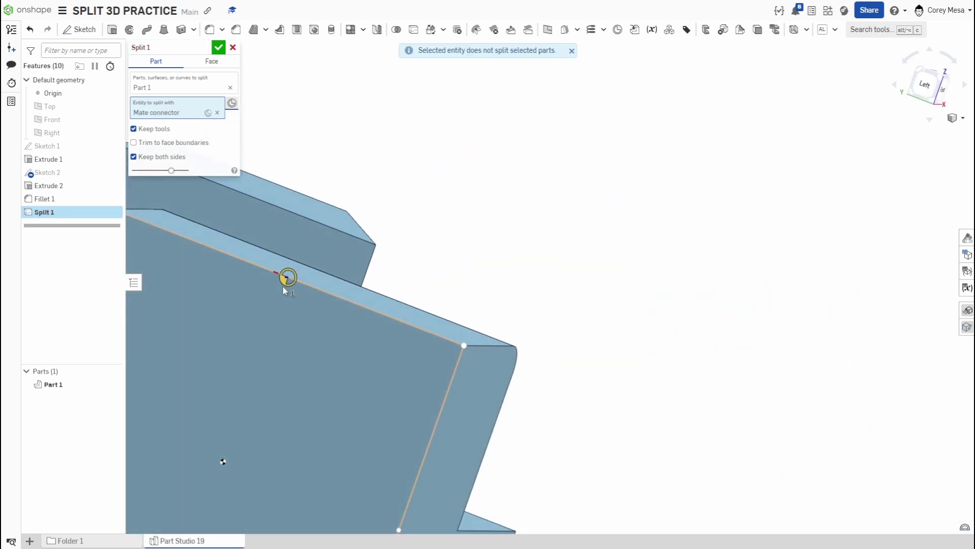
scroll(283, 287, "down", 10)
right_click_drag(347, 337, 358, 373)
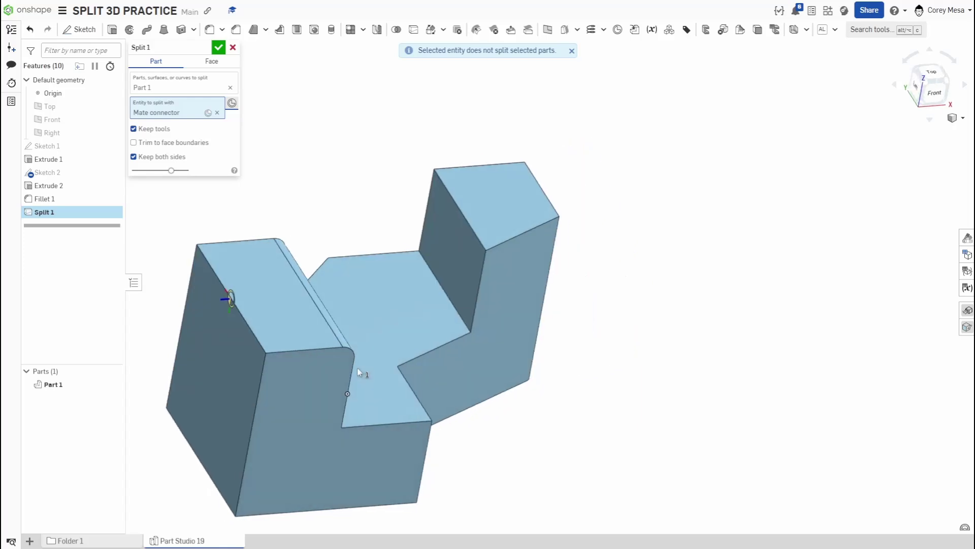
left_click(217, 112)
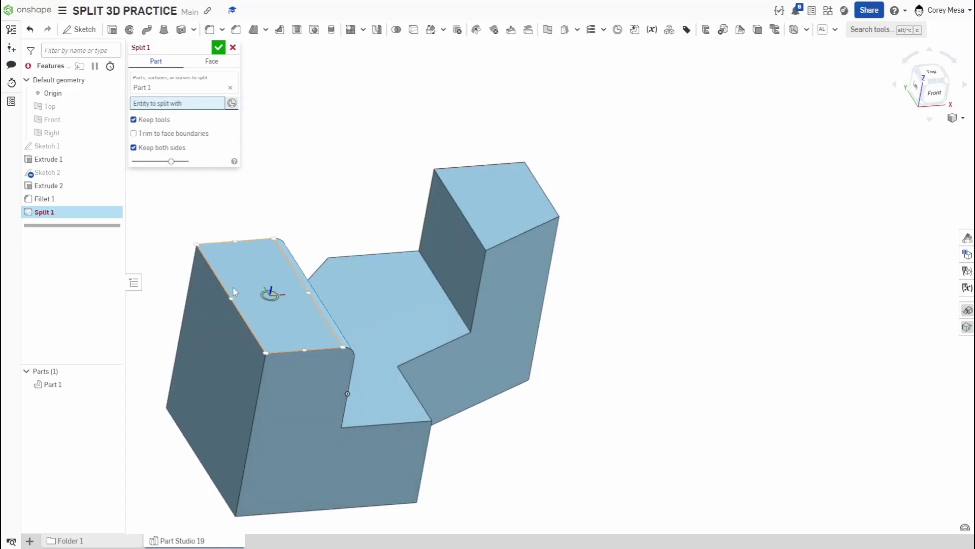
- Split Part 1 with a mate connector at the midpoint of the filleted block's outer top edge, oriented along the edge, and accept
right_click_drag(224, 310, 390, 408)
left_click(252, 307)
left_click(219, 48)
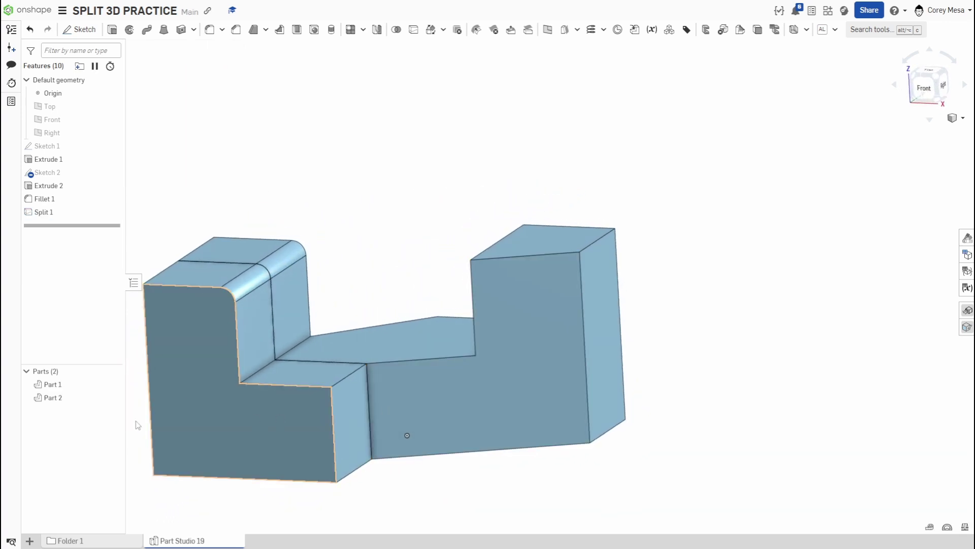
- Hide Part 1 to inspect the filleted front body on its own, and show Part 1 again
left_click(111, 385)
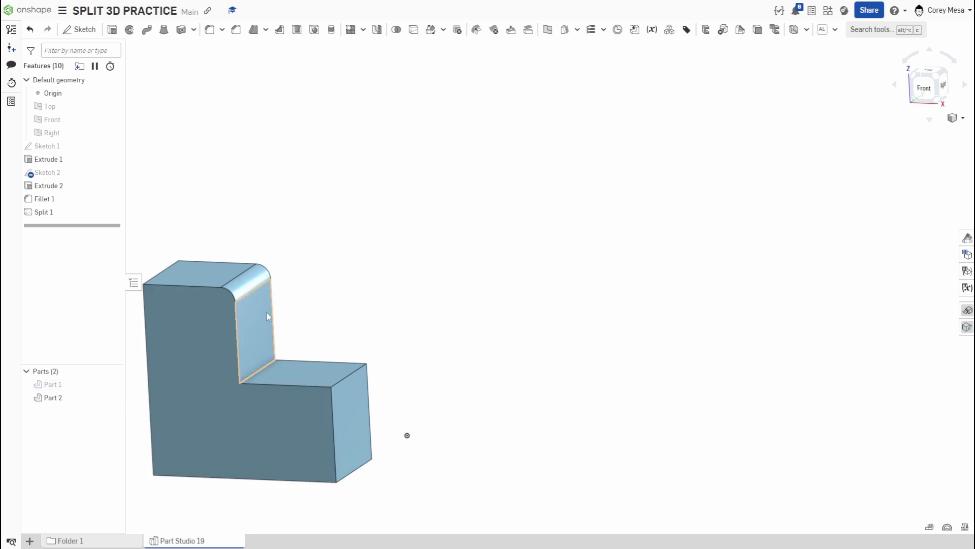
right_click_drag(488, 363, 471, 389)
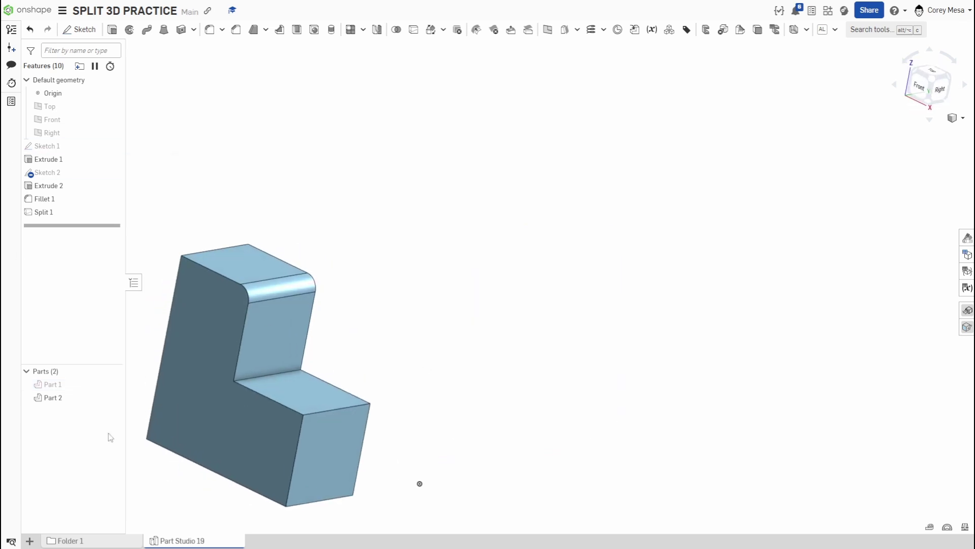
left_click(113, 384)
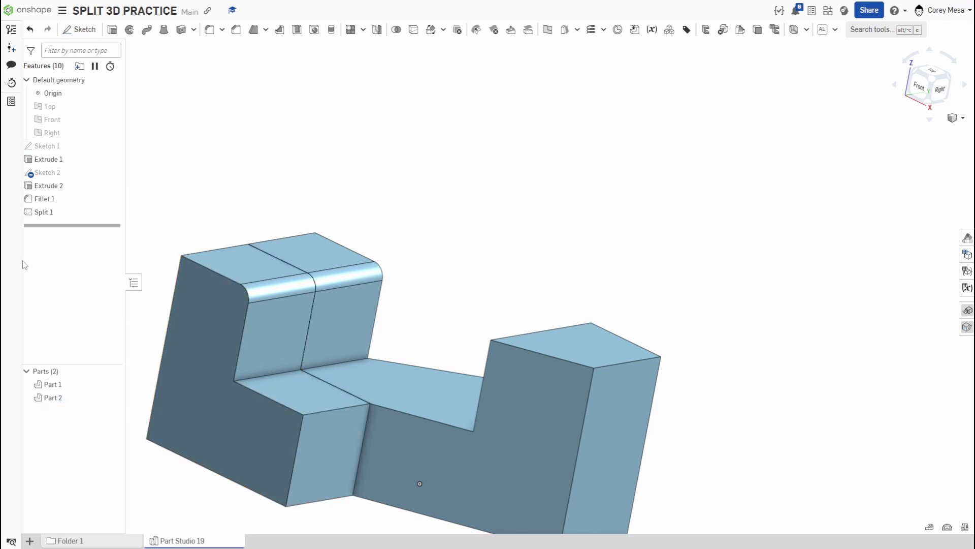
- Edit Split 1 and clear the mate connector it splits Part 1 with
double_click(33, 213)
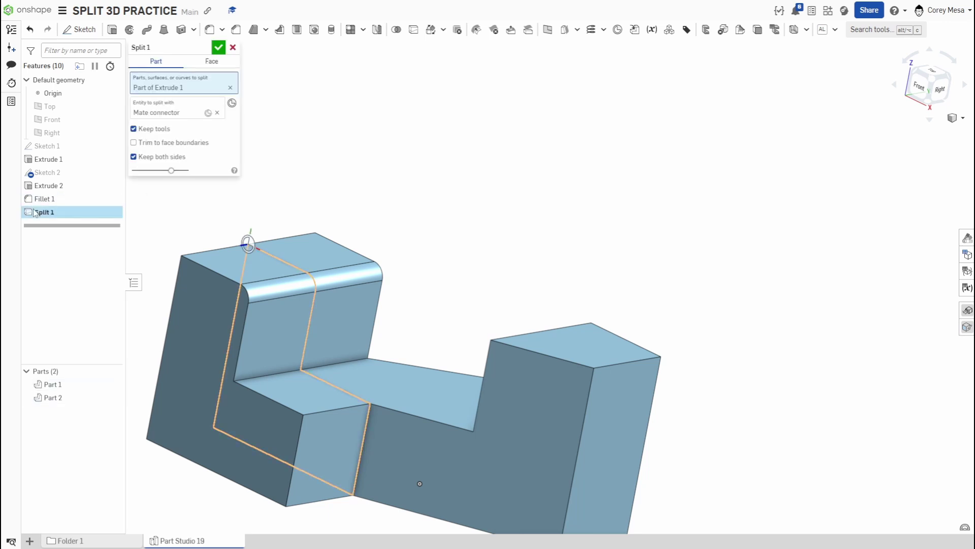
left_click(217, 113)
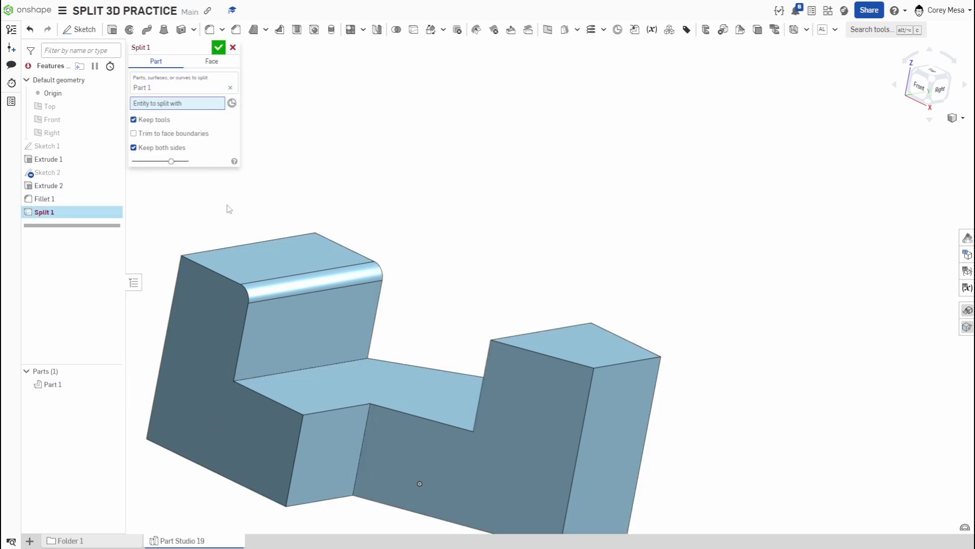
- Try a face split of the small end face below the filleted block, using the notch's floor face as splitting entity, and return to part splitting
left_click(212, 63)
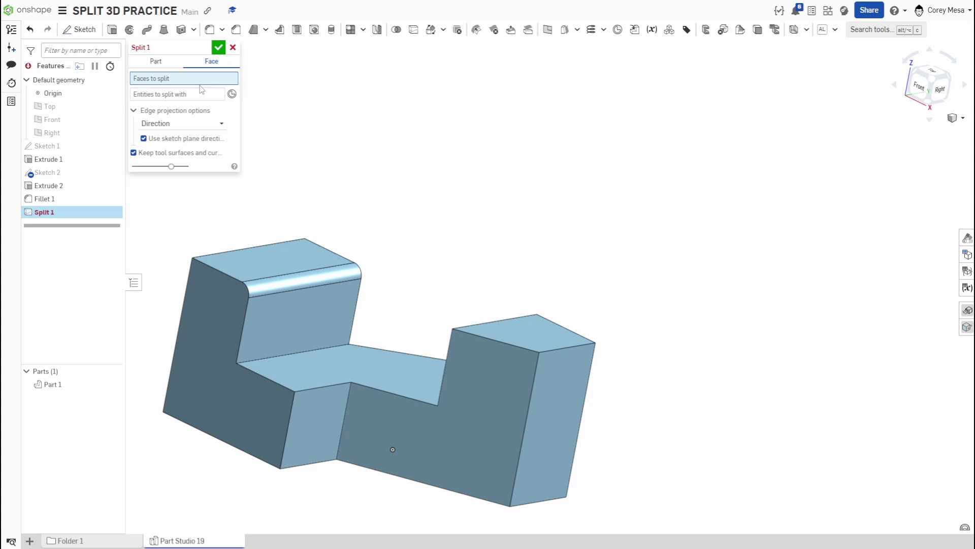
left_click(317, 446)
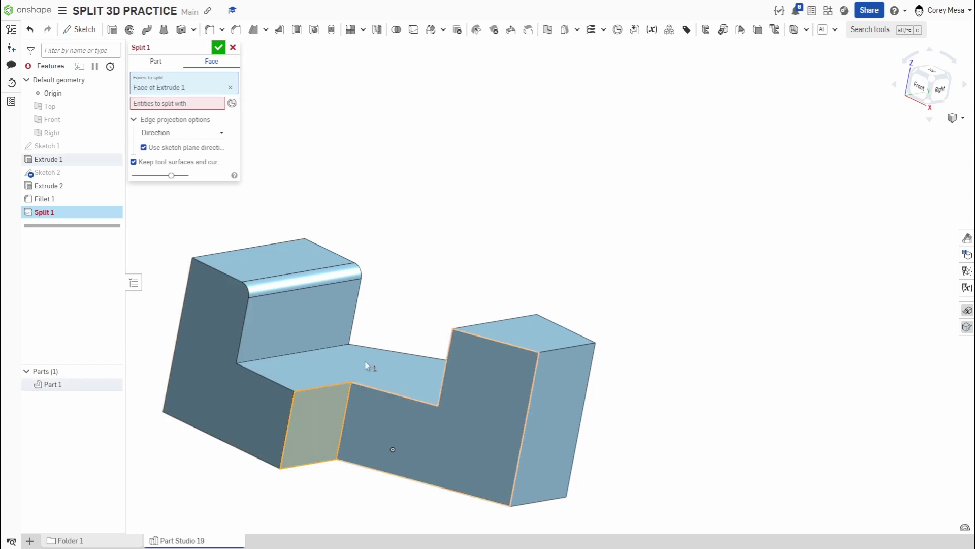
left_click(146, 104)
left_click(327, 355)
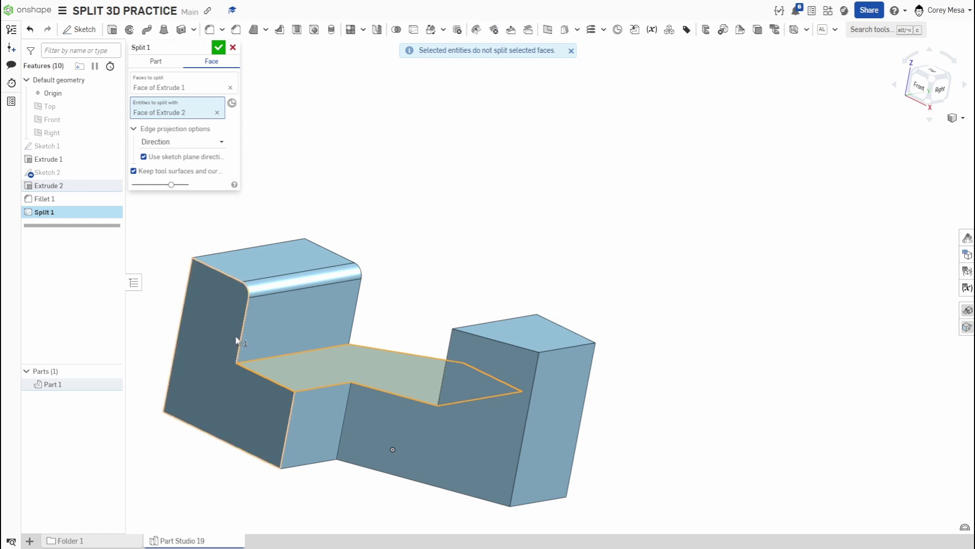
left_click(230, 88)
left_click(156, 62)
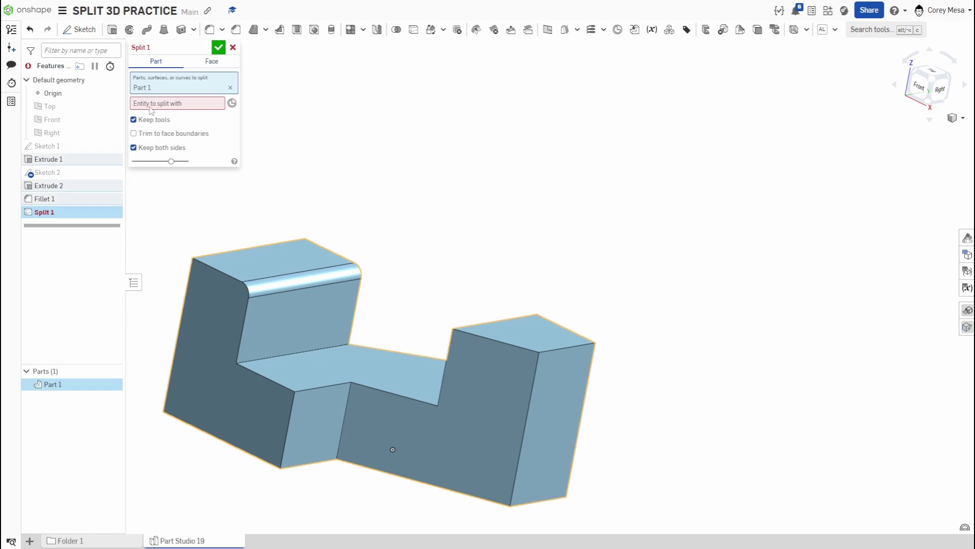
left_click(201, 104)
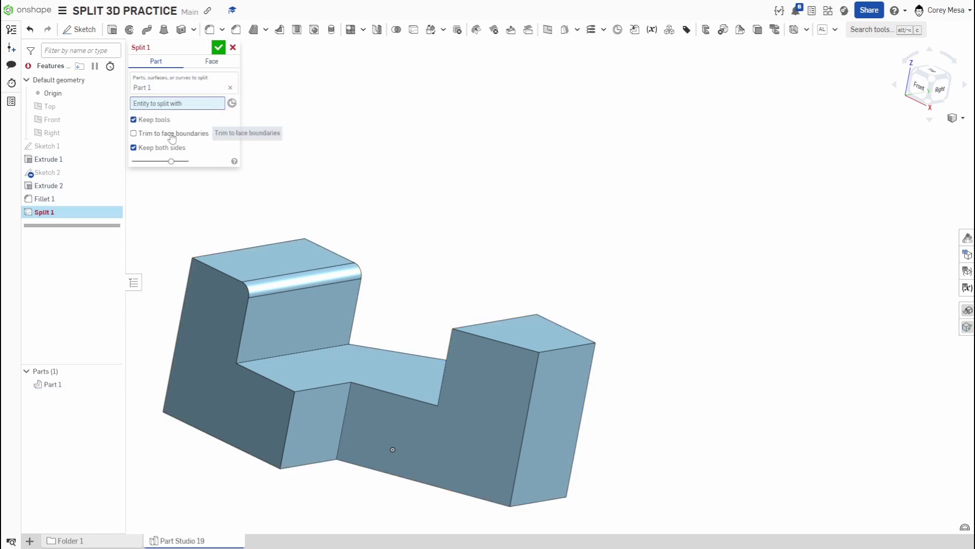
right_click_drag(621, 366, 494, 379)
middle_click_drag(494, 380, 693, 355)
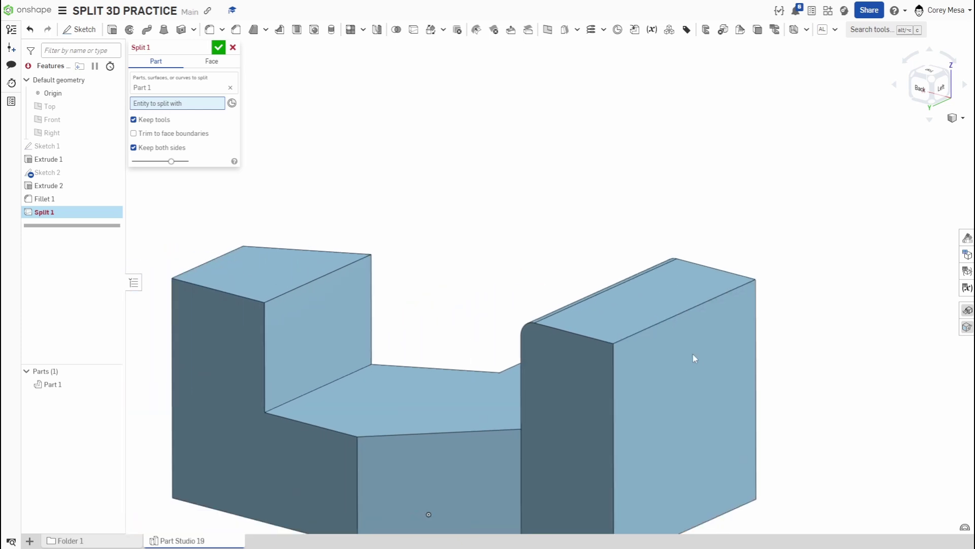
scroll(691, 336, "down", 3)
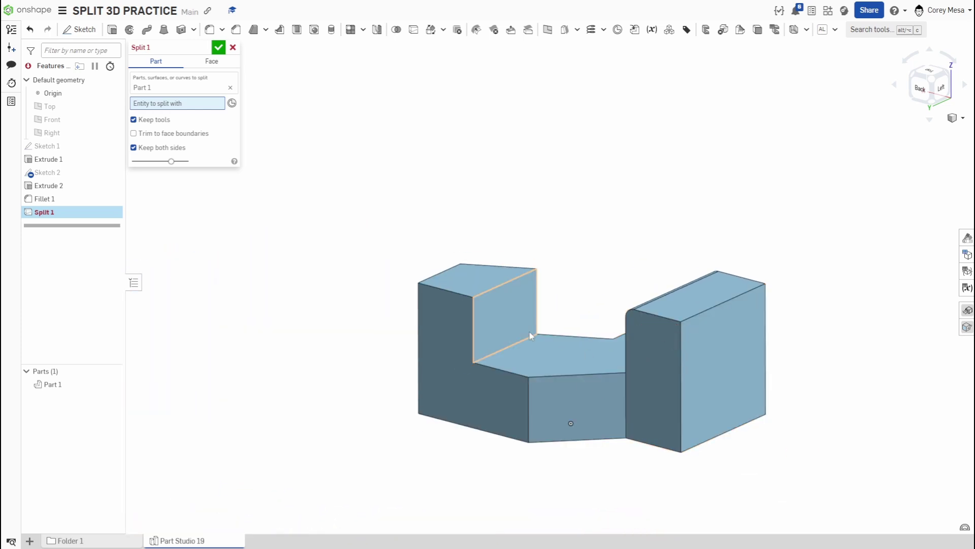
- Open the Split feature's help page and review its Desktop, iOS and Android sections, including the iOS Split Part instructions
left_click(234, 162)
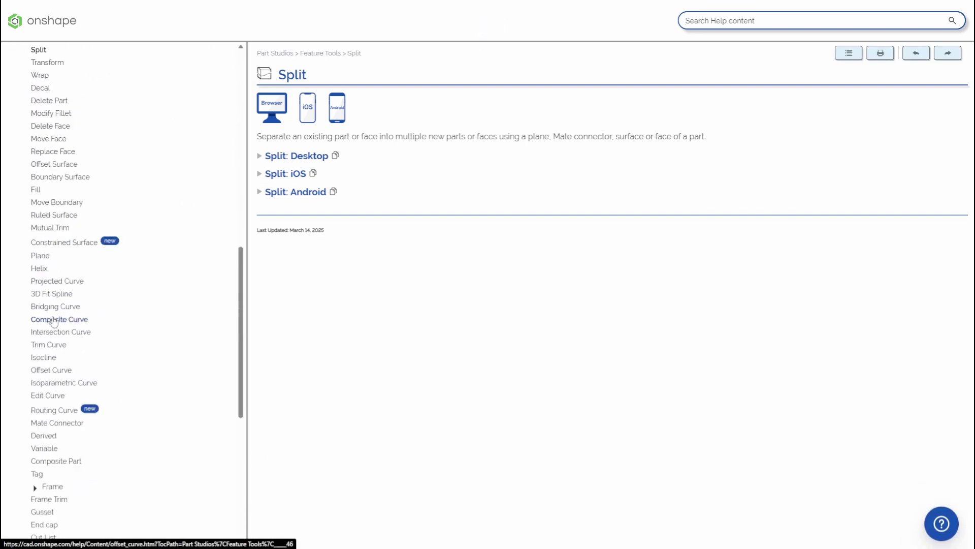
scroll(54, 323, "down", 8)
scroll(59, 378, "up", 15)
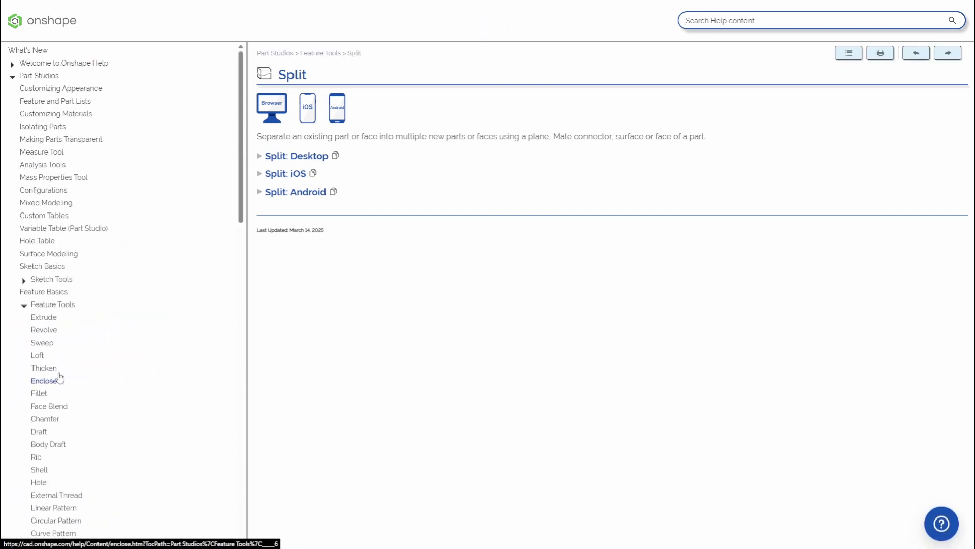
left_click(268, 158)
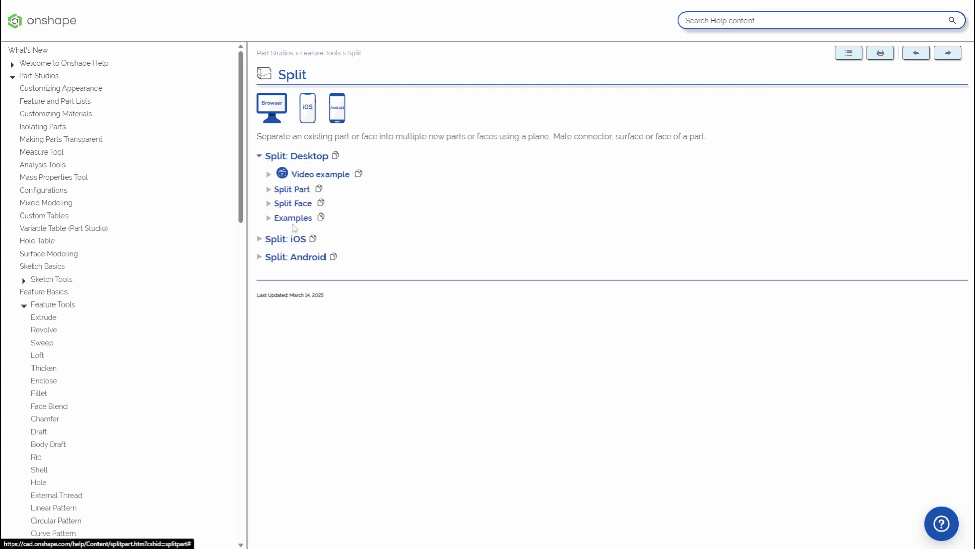
left_click(271, 241)
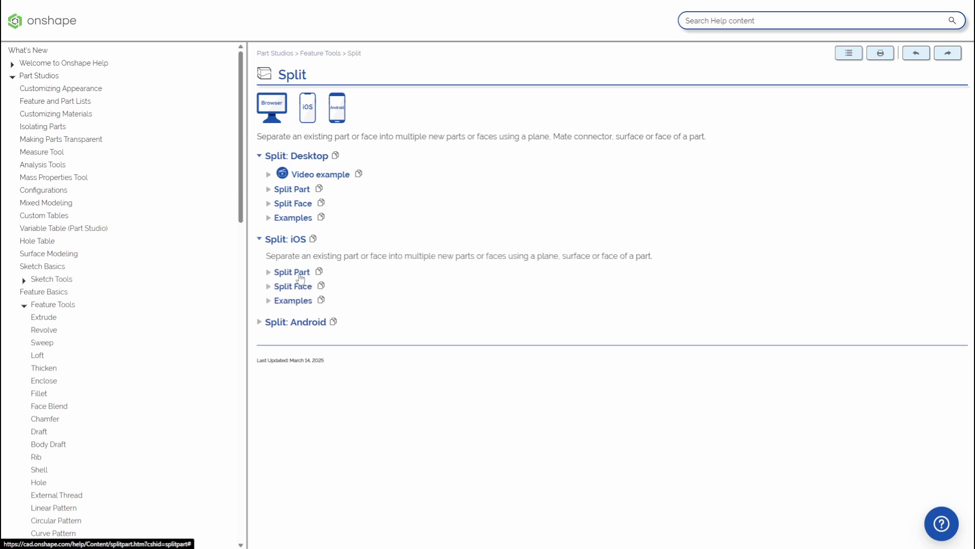
left_click(294, 272)
scroll(473, 336, "down", 7)
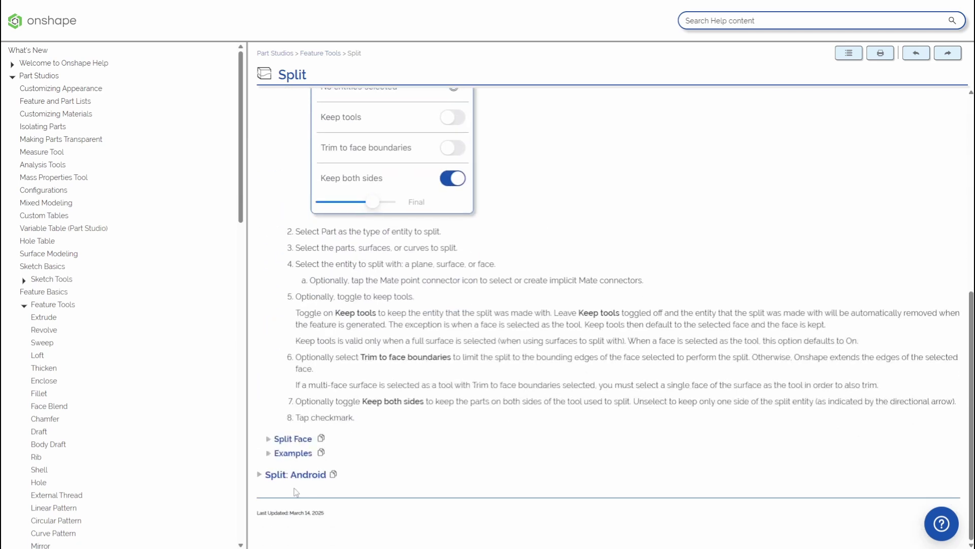
left_click(295, 475)
scroll(324, 468, "down", 1)
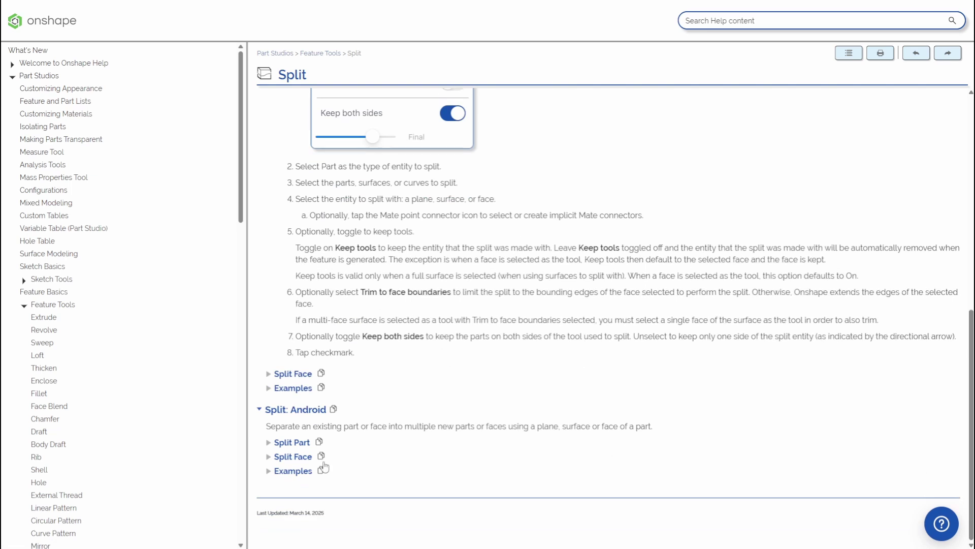
scroll(387, 507, "up", 7)
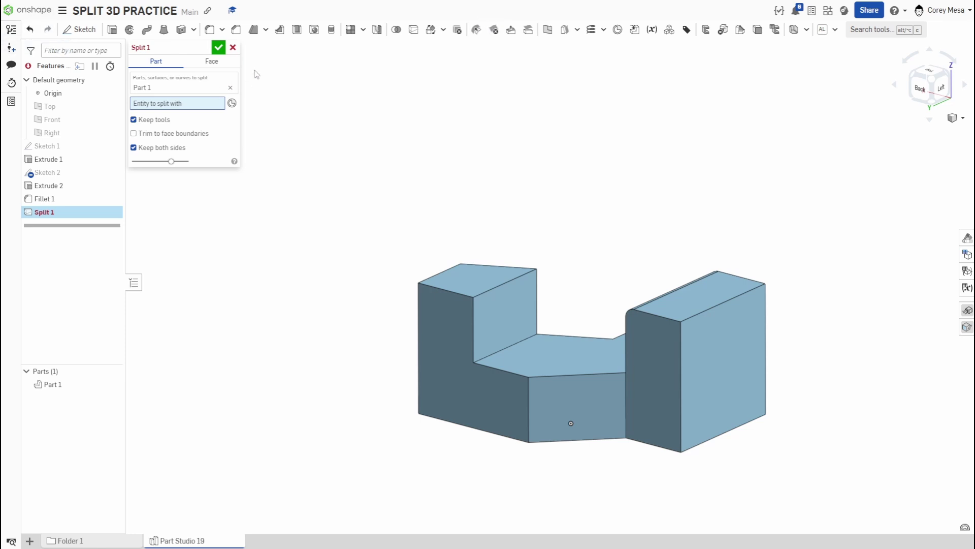
- Return to the Part Studio and accept Split 1 with no splitting entity selected
left_click(222, 50)
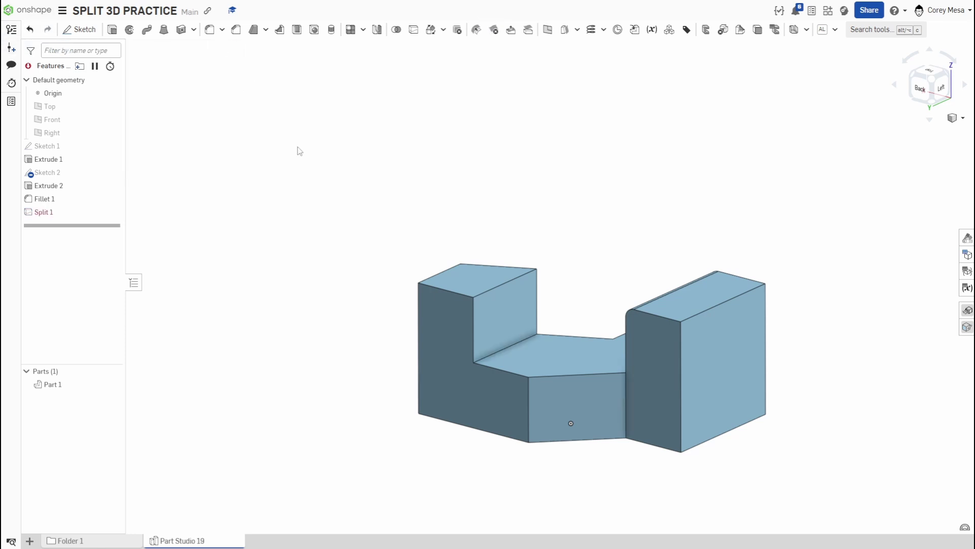
mouse_move(720, 354)
right_mouse_down()
mouse_move(748, 337)
mouse_move(792, 344)
mouse_move(725, 351)
right_mouse_up()
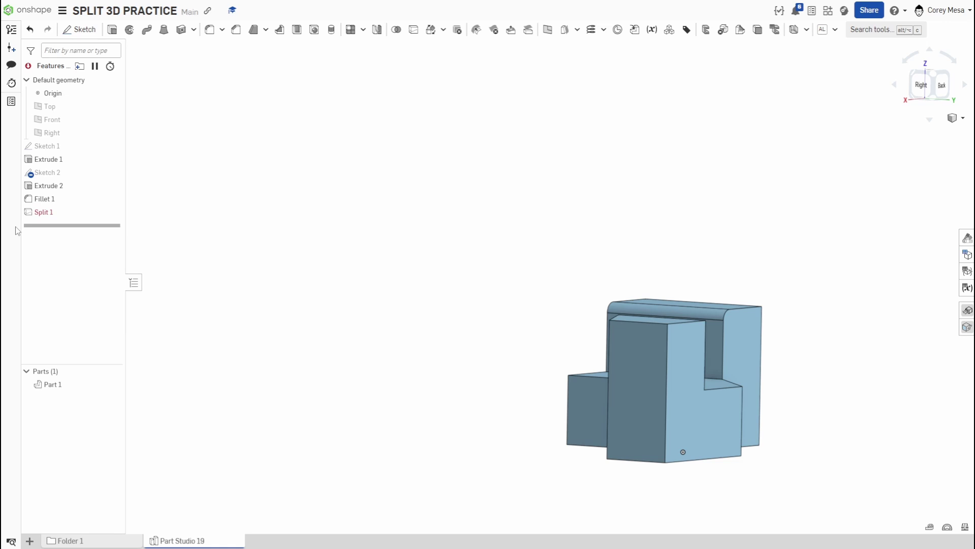
right_click_drag(222, 296, 274, 337)
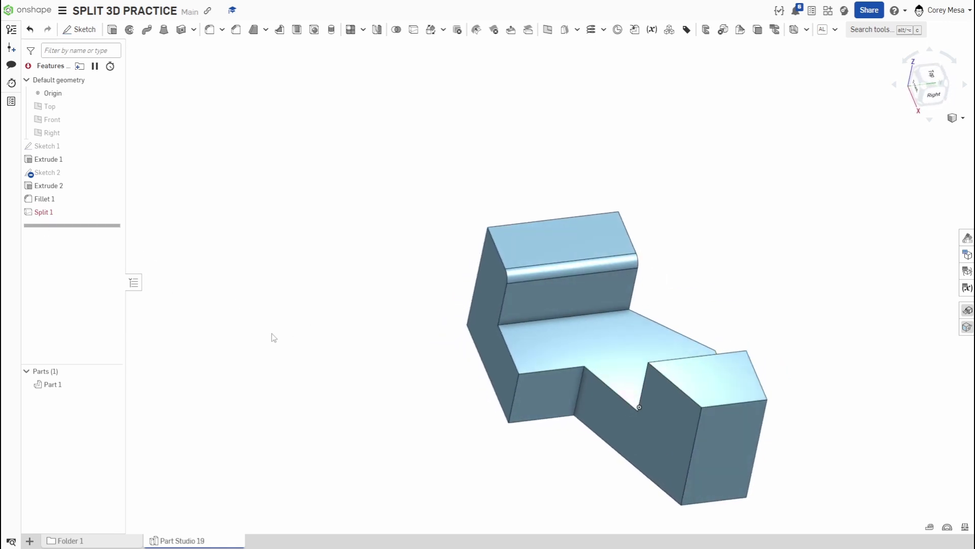
- Show the available Transform, Wrap and Decal tools
left_click(441, 31)
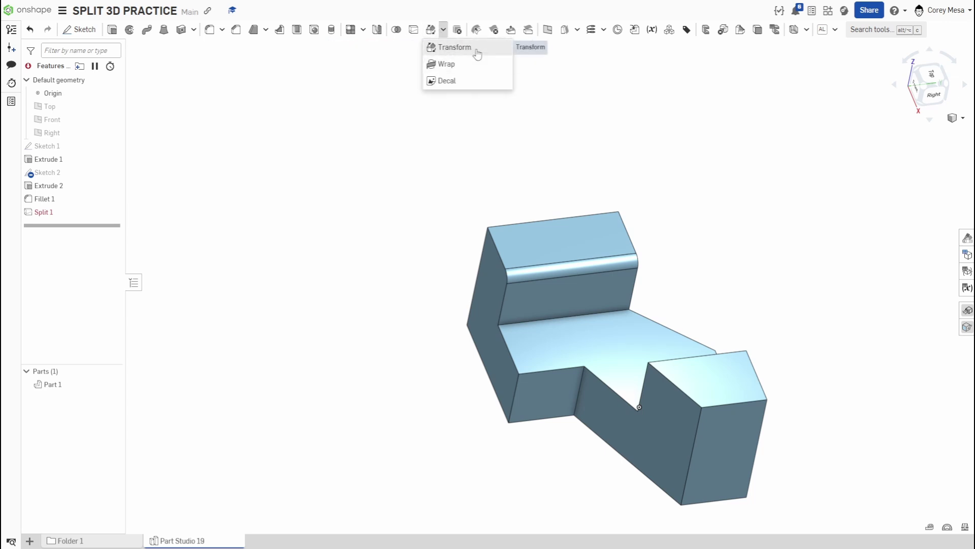